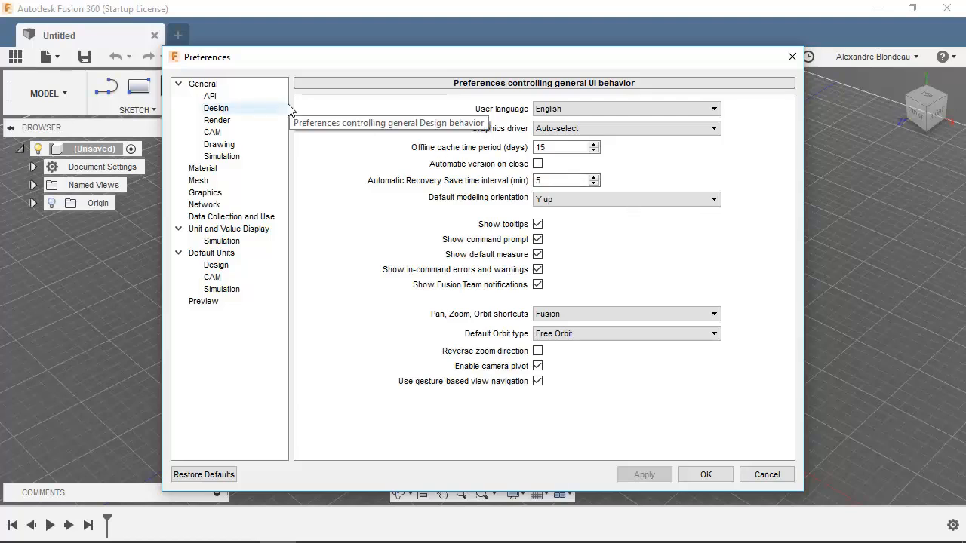
Examine the user language and graphics driver options in the general preferences, choosing English and Auto-select.
left_click(201, 86)
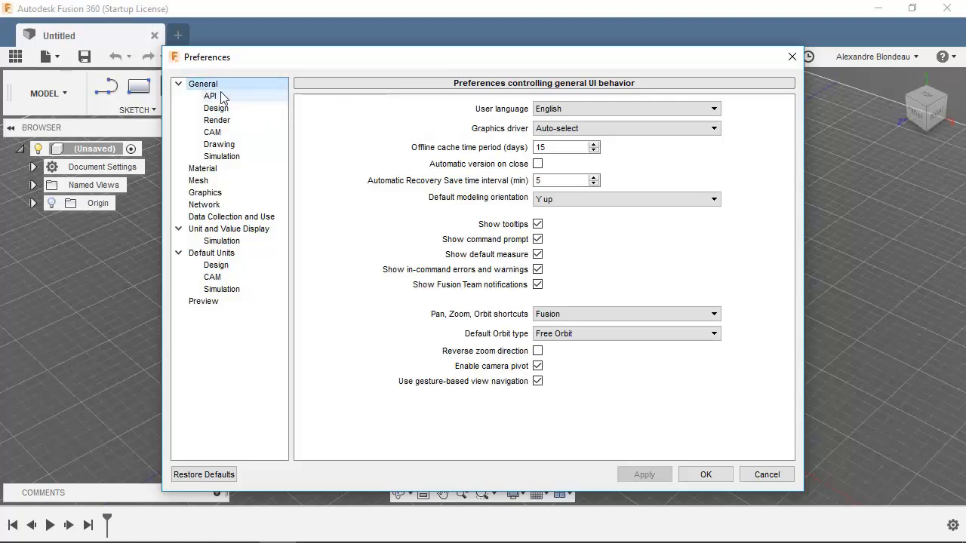
left_click(555, 113)
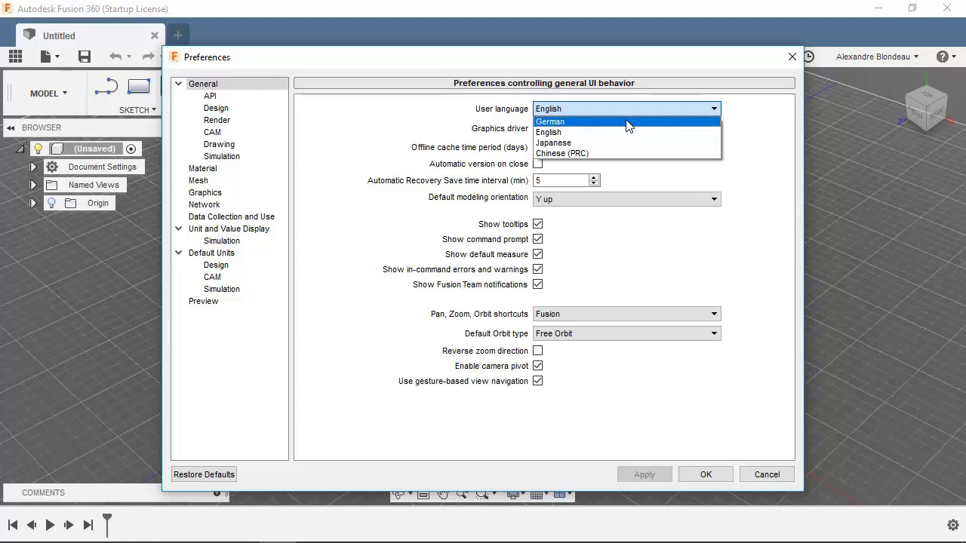
left_click(610, 136)
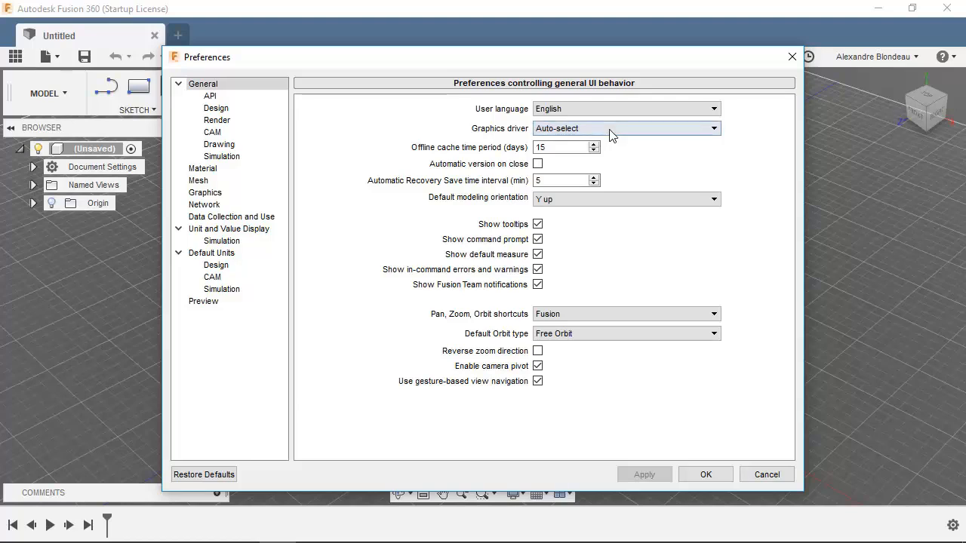
left_click(609, 129)
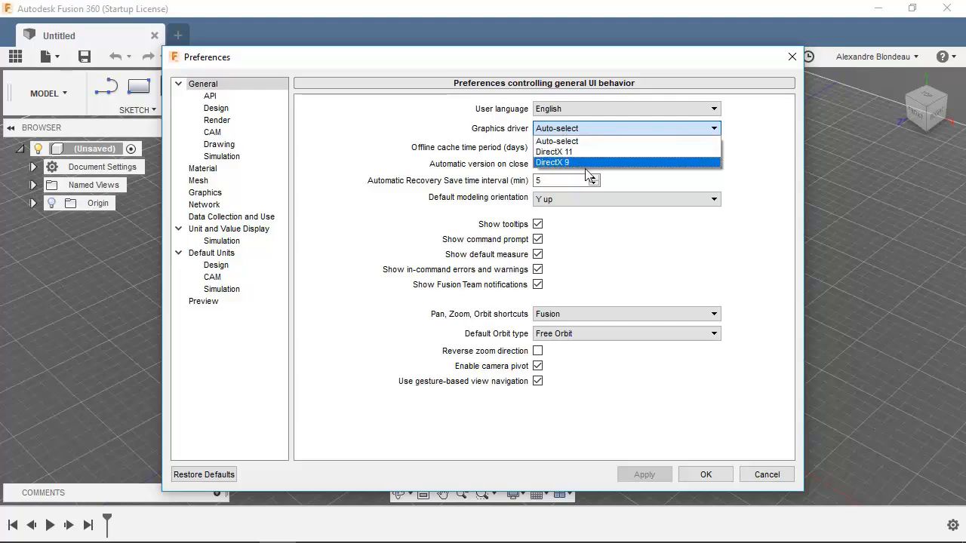
left_click(587, 141)
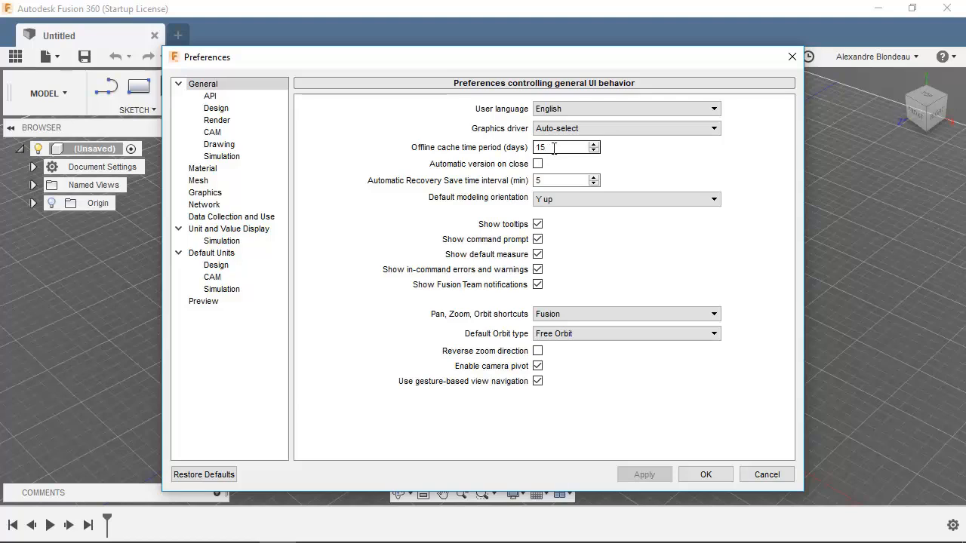
Set the offline cache time period to 20 days and the automatic recovery save interval to 10 minutes.
left_click(594, 144)
left_click(594, 144)
left_click(594, 144)
left_click(594, 145)
left_click(594, 144)
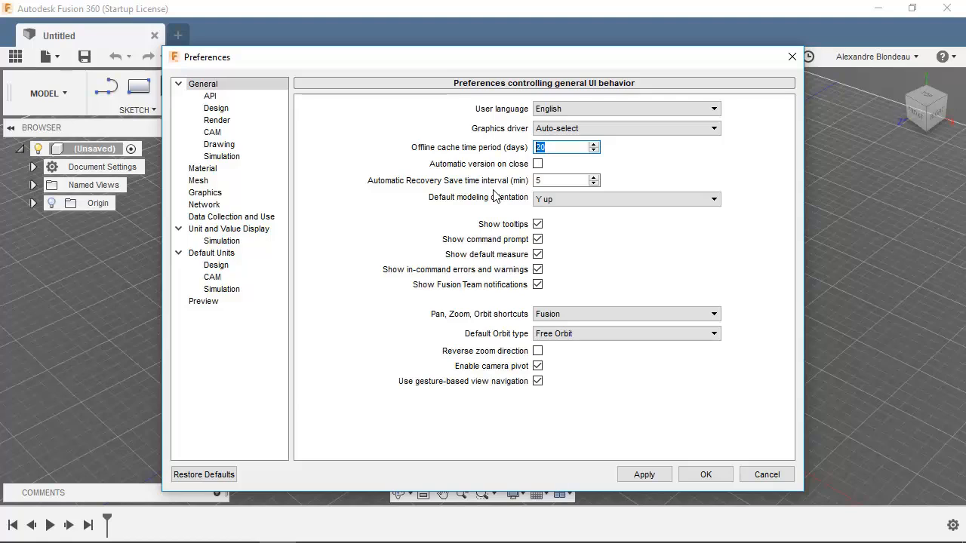
left_click_drag(554, 181, 479, 180)
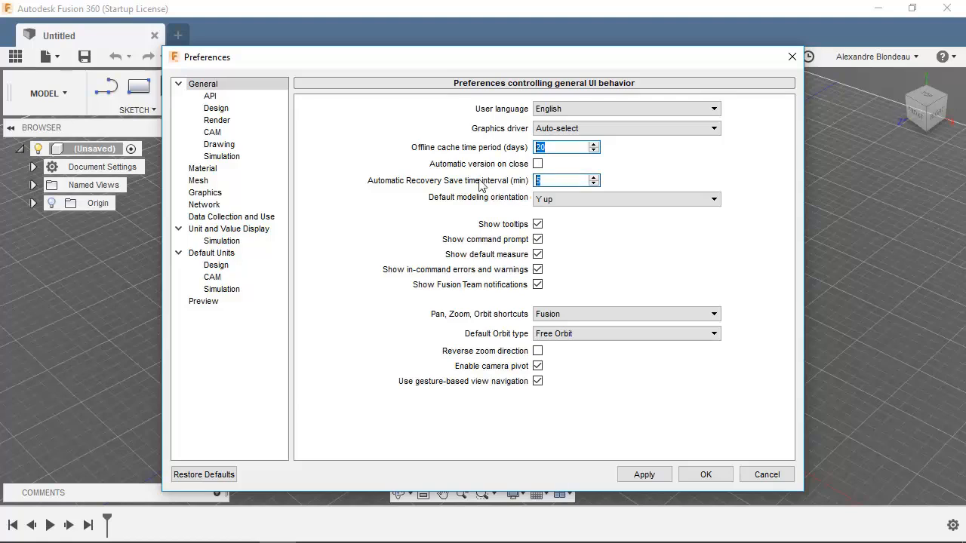
type("10")
Set the default modeling orientation to Z up, then apply and accept the preferences.
left_click(713, 200)
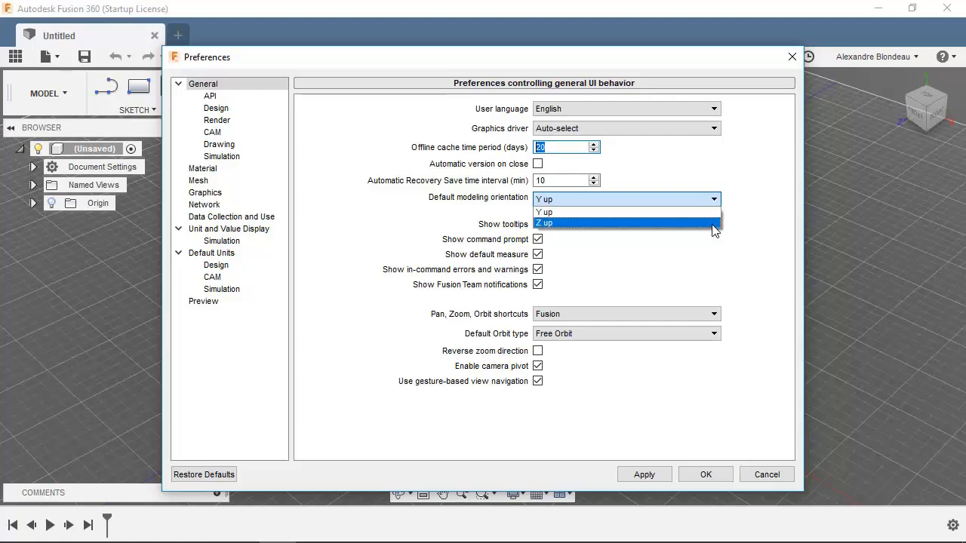
left_click(713, 222)
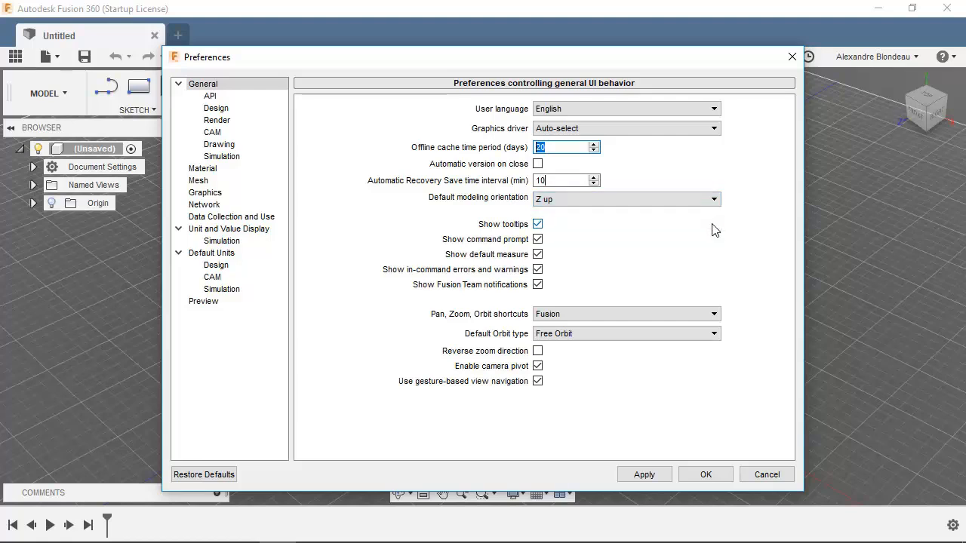
left_click(644, 476)
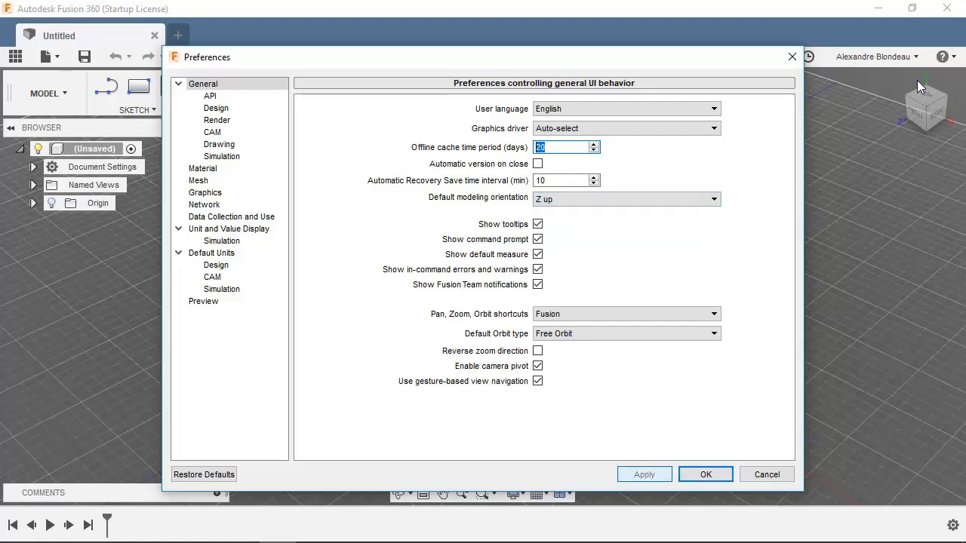
left_click(701, 475)
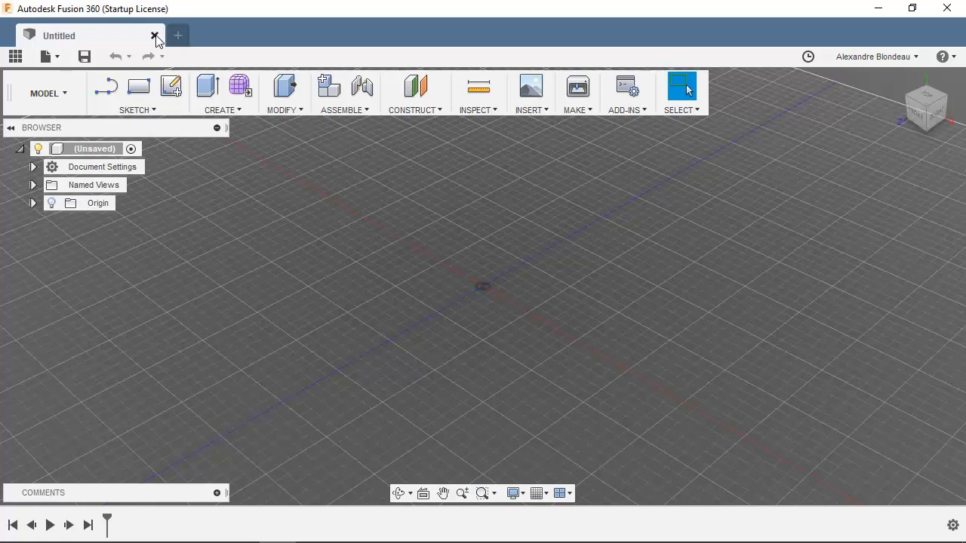
Close the untitled design and reopen the preferences from the fresh design.
left_click(155, 36)
left_click(874, 57)
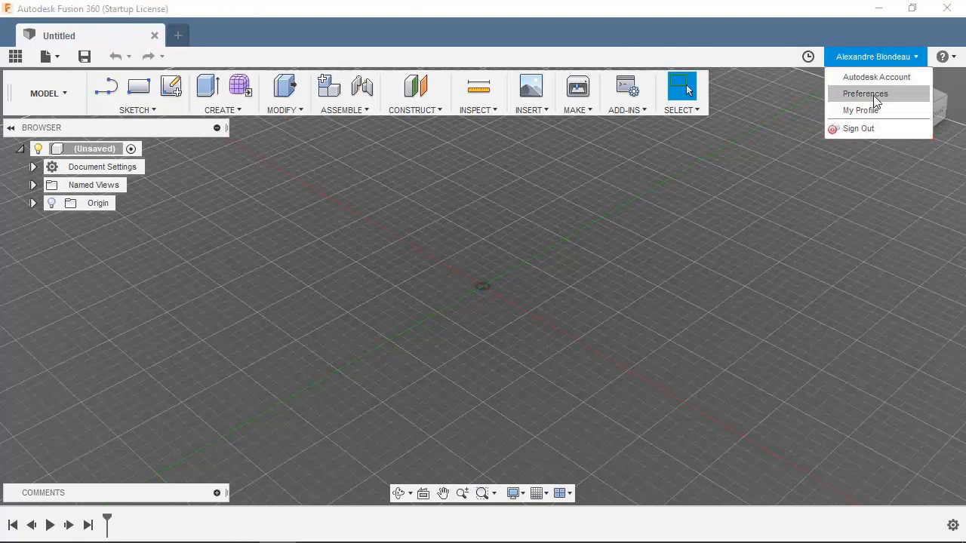
left_click(723, 215)
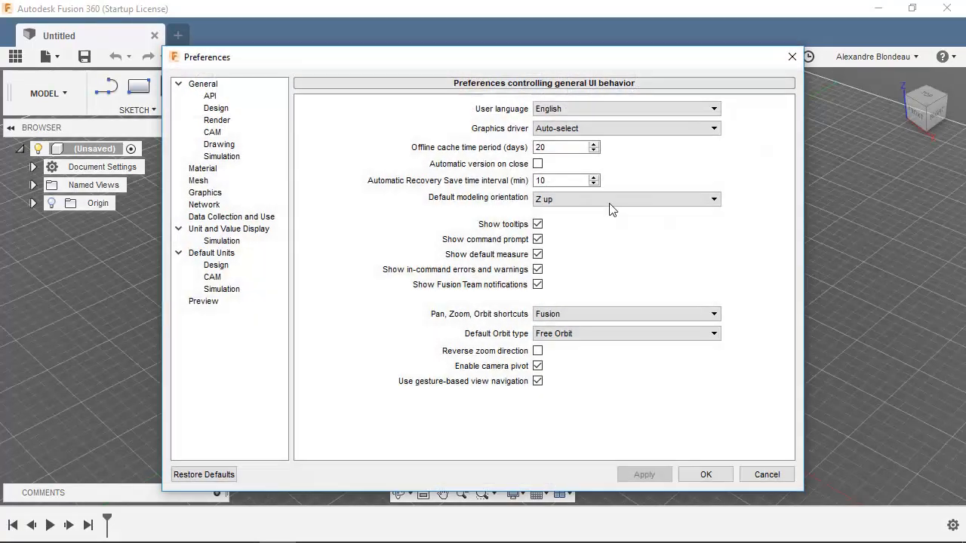
Disable Fusion Team notifications in the general preferences.
left_click(537, 239)
left_click(538, 286)
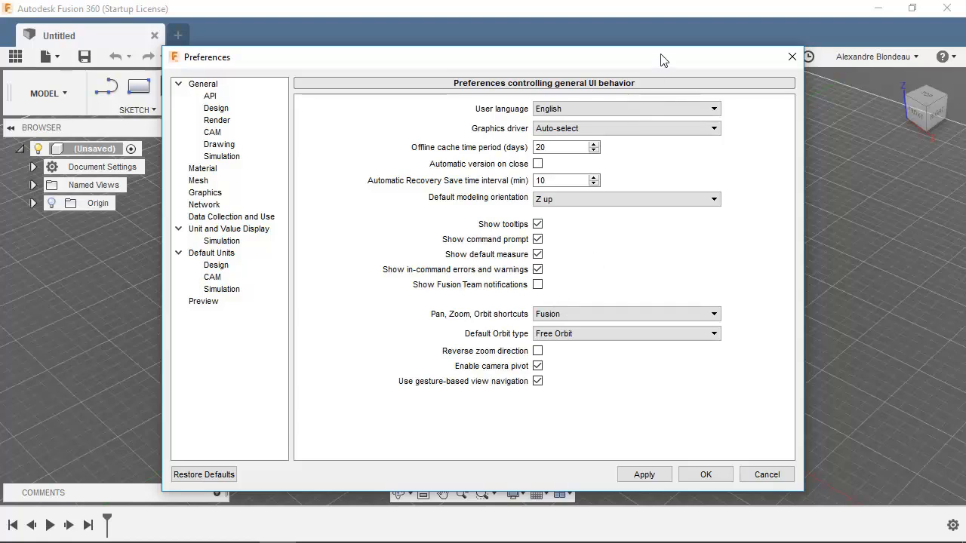
left_click_drag(662, 59, 569, 60)
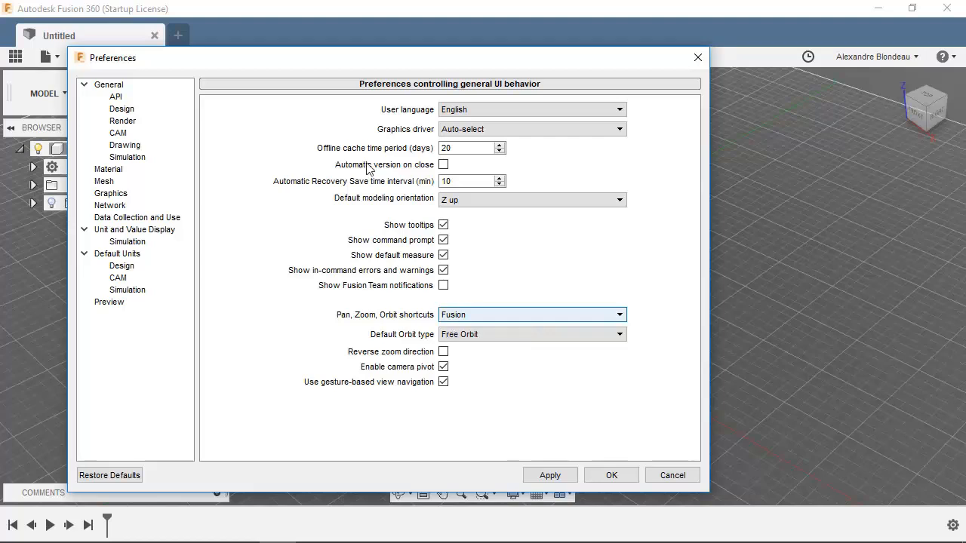
Set the pan, zoom and orbit shortcuts to Solidworks and check the default orbit type options.
left_click(512, 317)
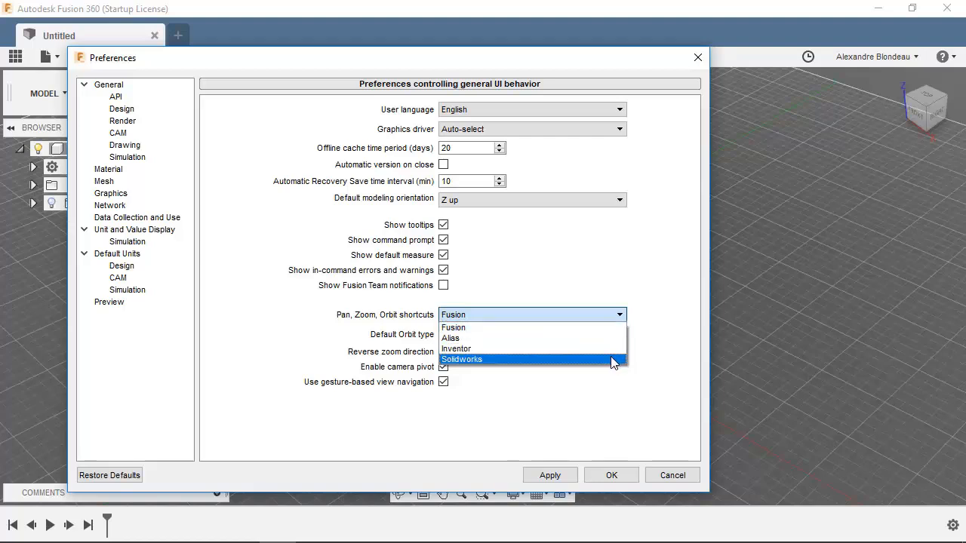
left_click(612, 362)
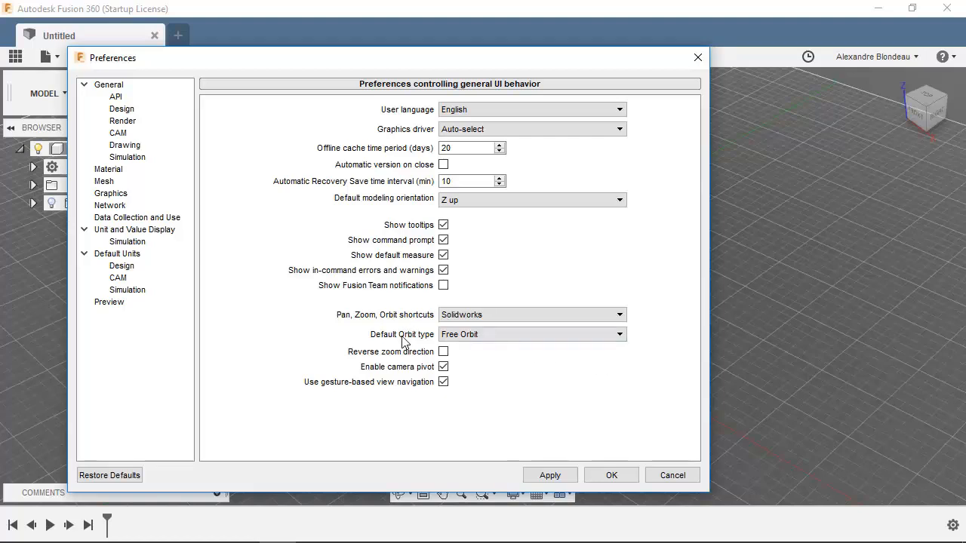
left_click(459, 337)
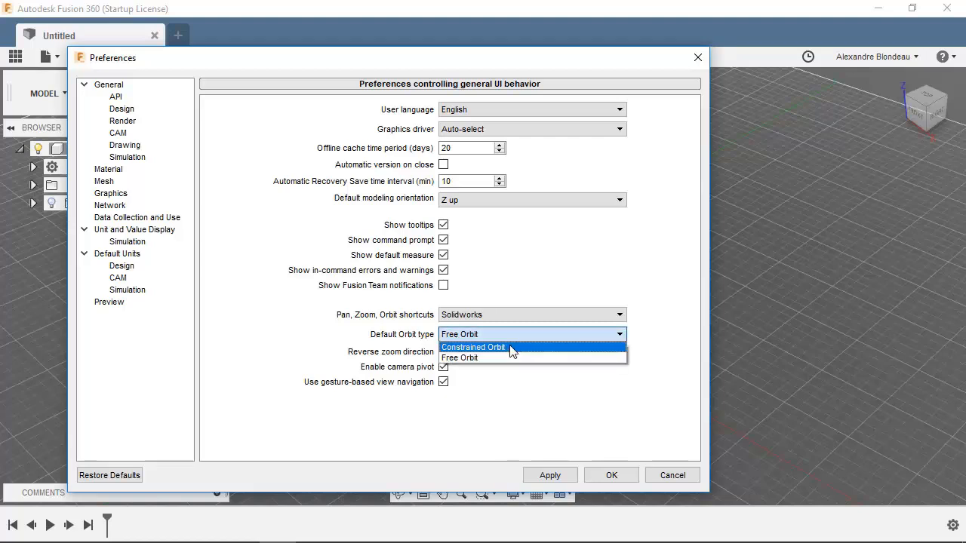
left_click(519, 392)
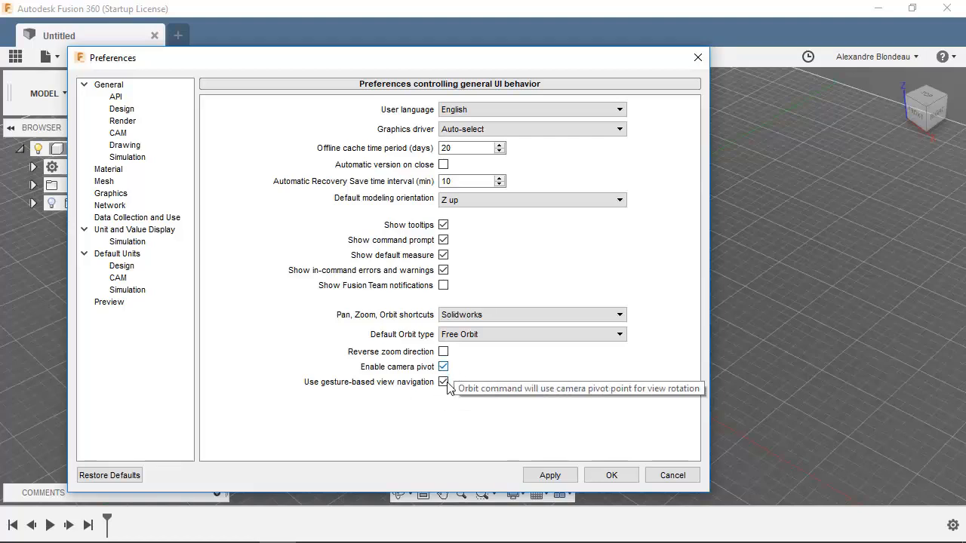
In the API preferences, set the default language for both scripts and add-ins to Python.
left_click(118, 97)
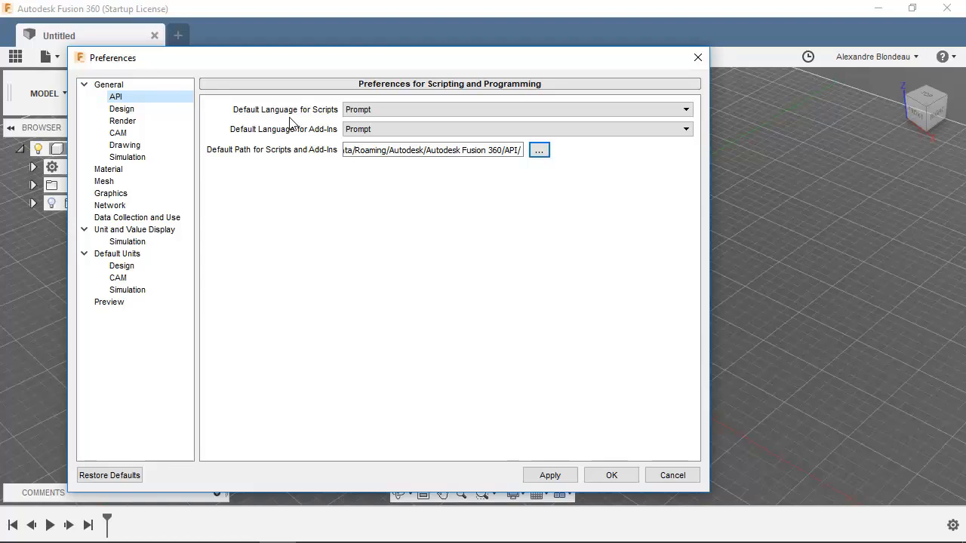
left_click(370, 112)
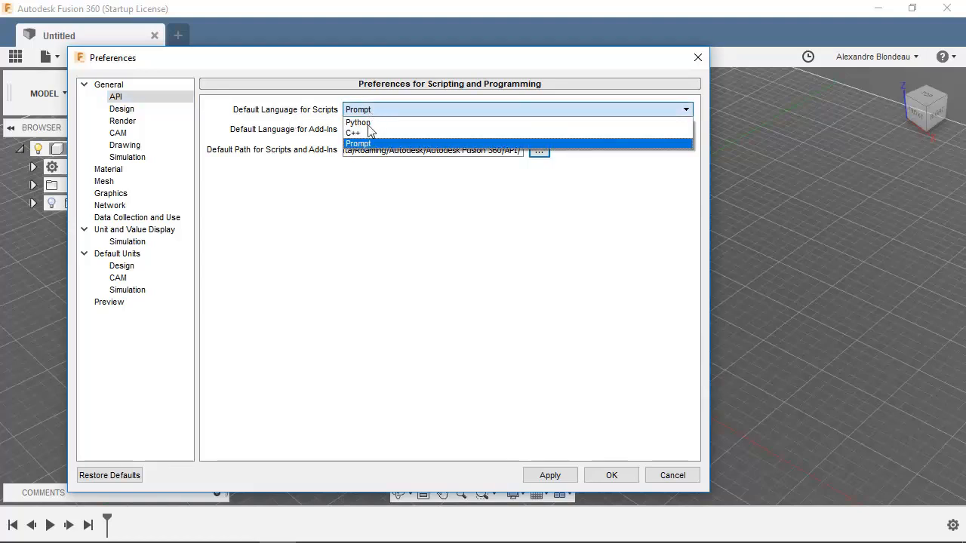
left_click(359, 122)
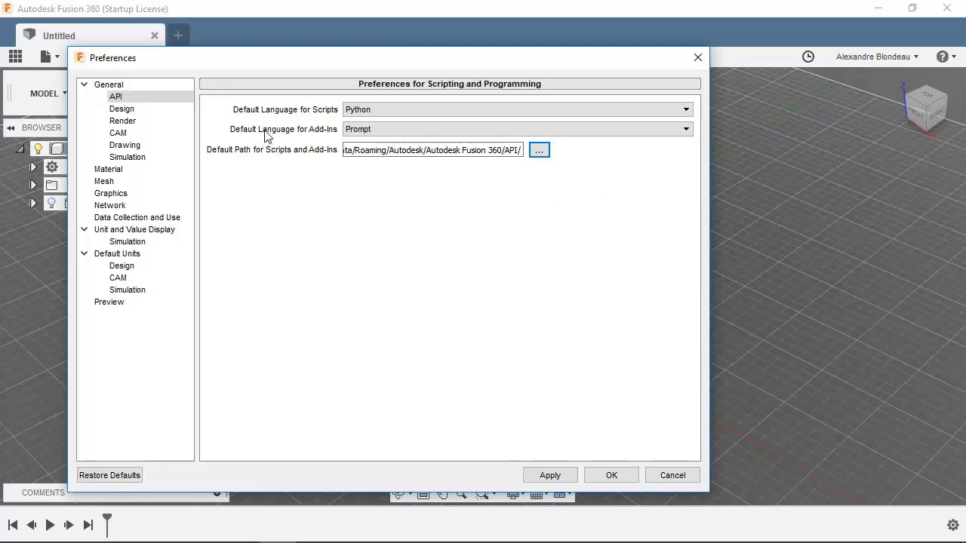
left_click(352, 131)
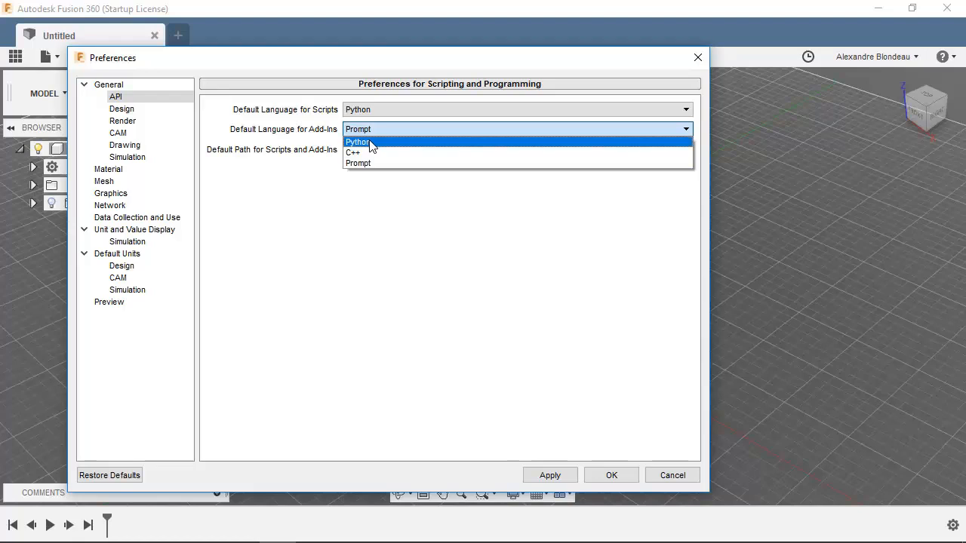
left_click(370, 144)
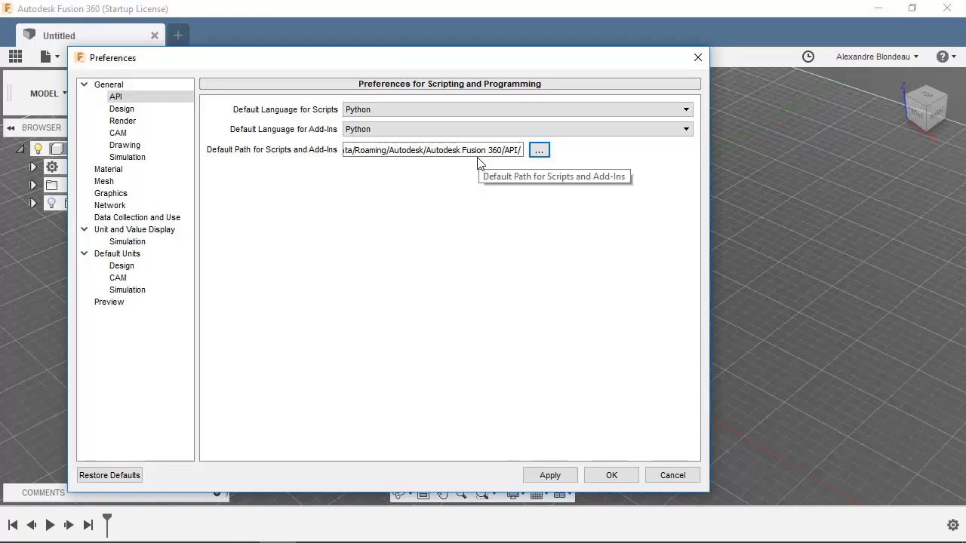
In the Design preferences, choose Capture Design History (Parametric Modeling) and set the default workspace to Model.
left_click(146, 113)
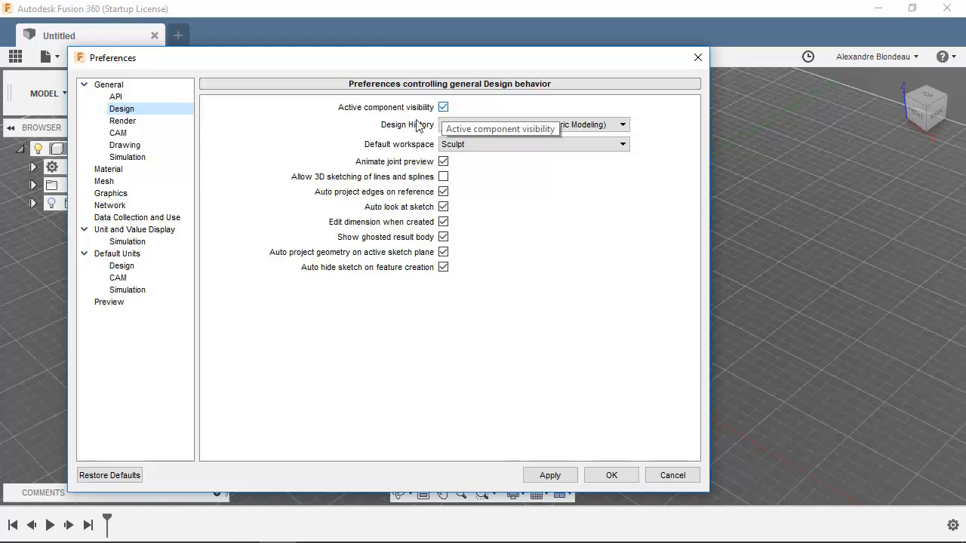
left_click(451, 126)
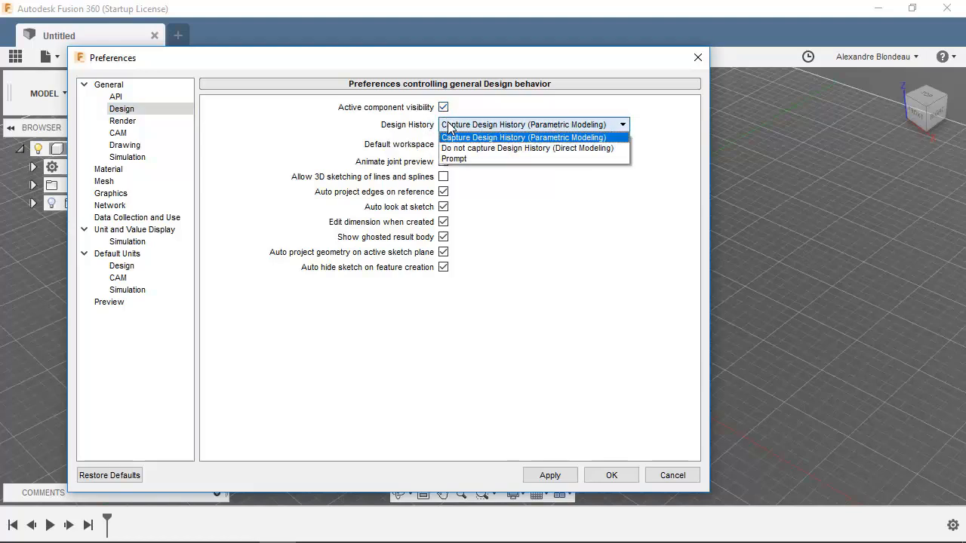
left_click(484, 142)
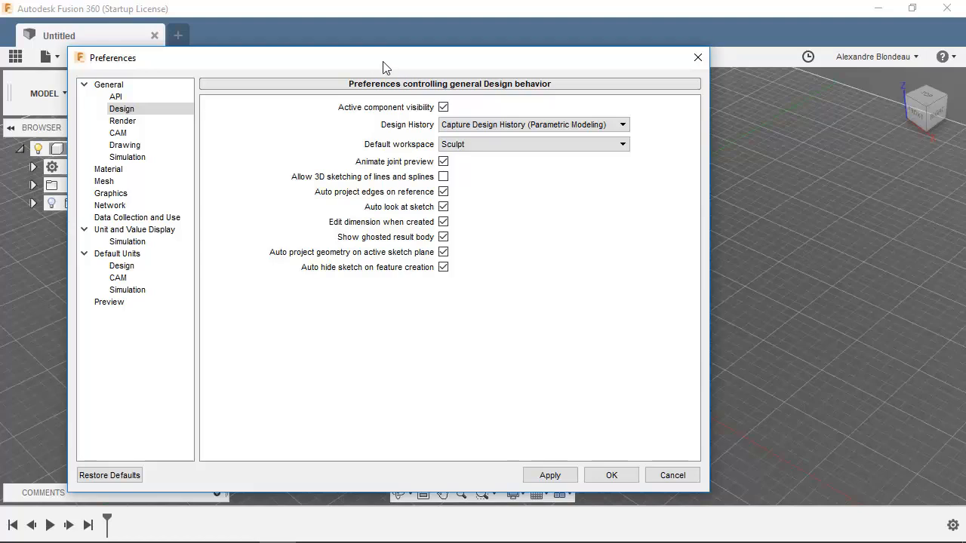
left_click_drag(375, 63, 483, 67)
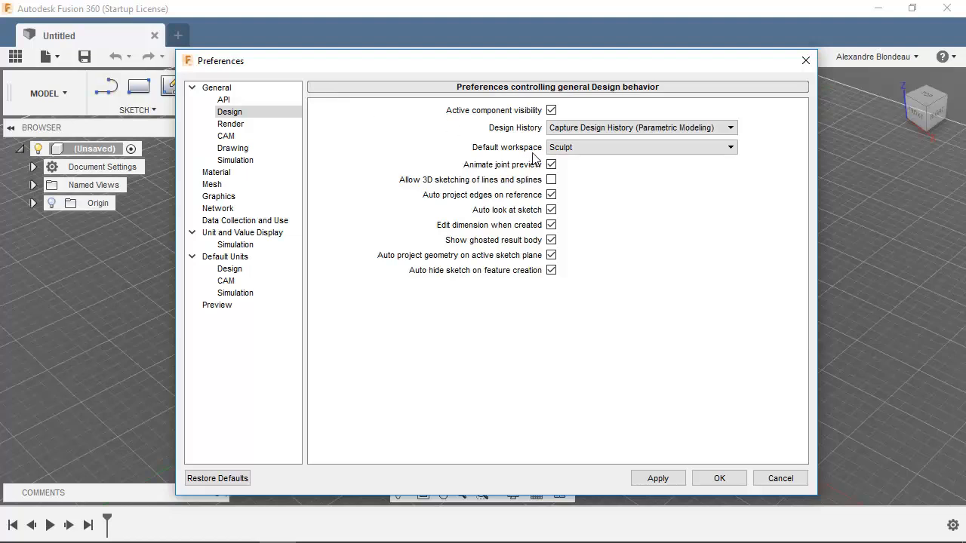
left_click(570, 150)
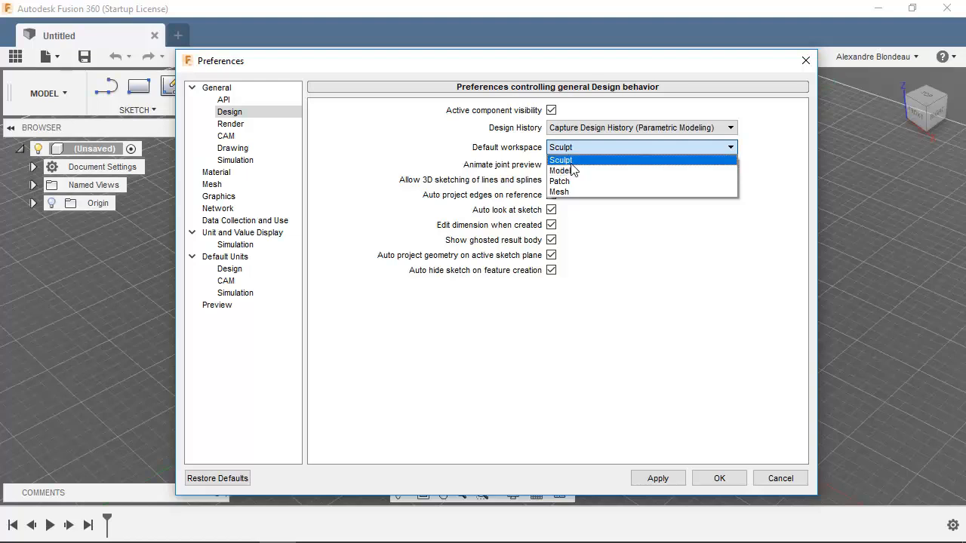
left_click(567, 170)
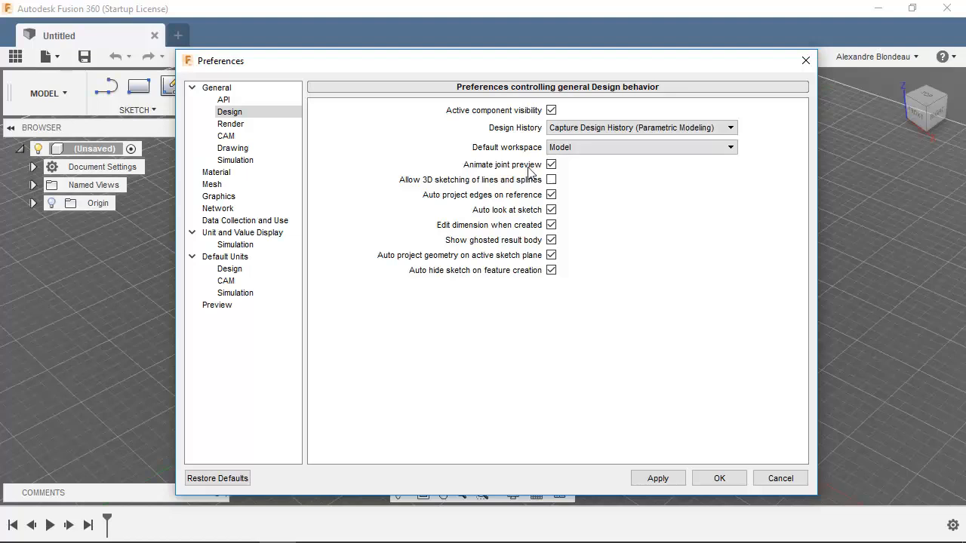
mouse_move(529, 171)
Examine the environment and background options in the Render preferences for newly created designs.
left_click(252, 126)
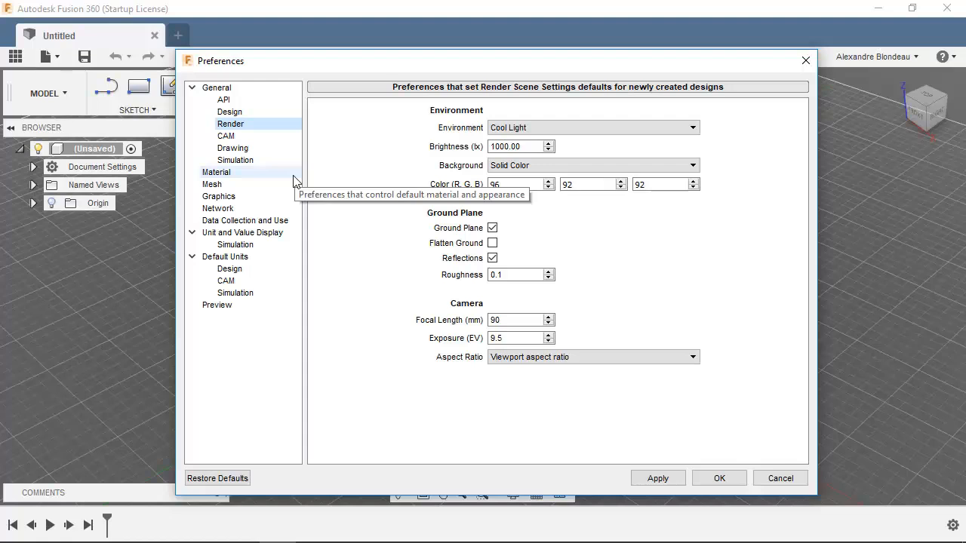
left_click(532, 127)
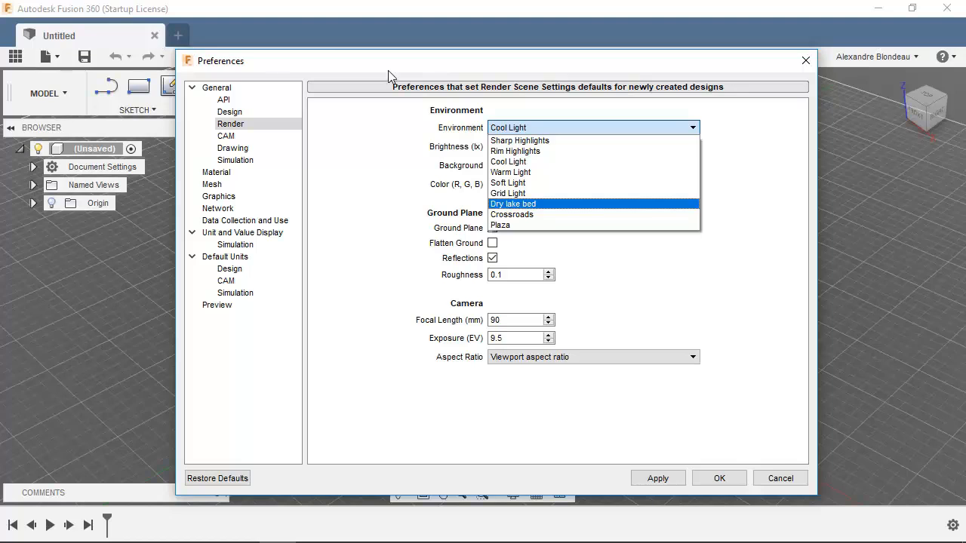
left_click(372, 133)
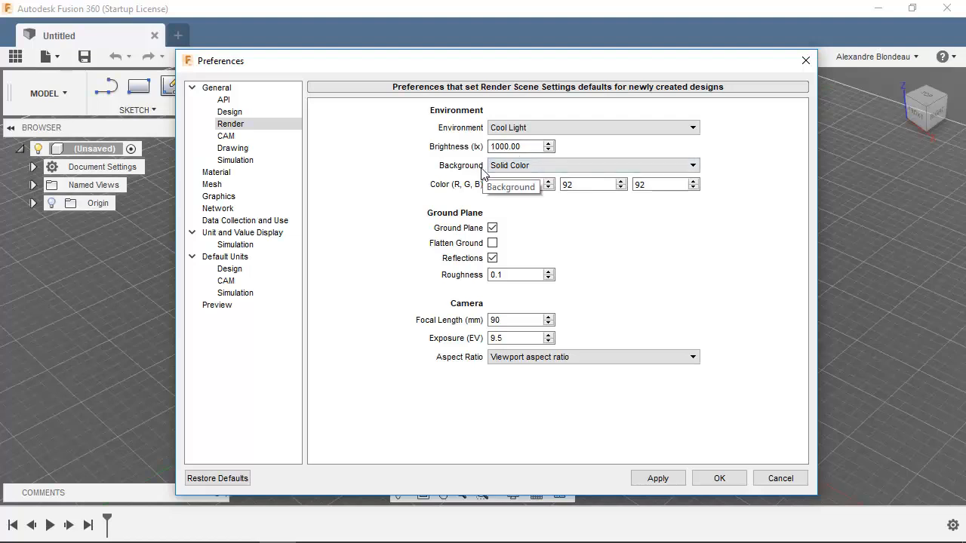
left_click(513, 165)
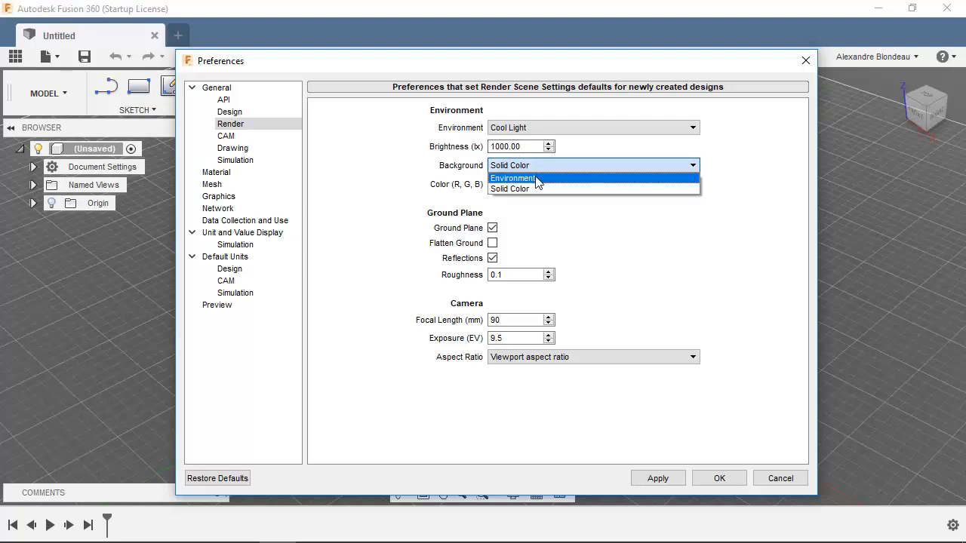
left_click(424, 160)
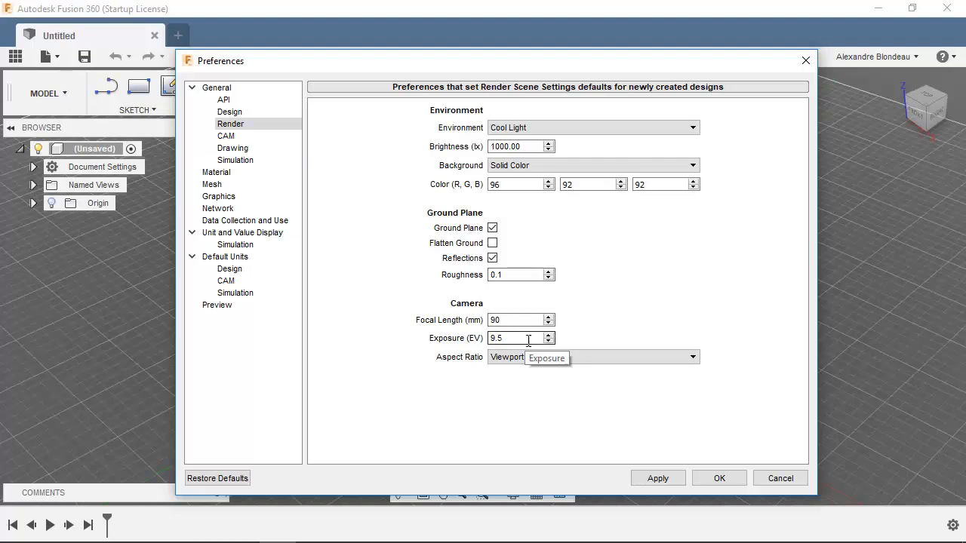
Check the camera aspect ratio options in the Render preferences and view the CAM preferences.
left_click(588, 360)
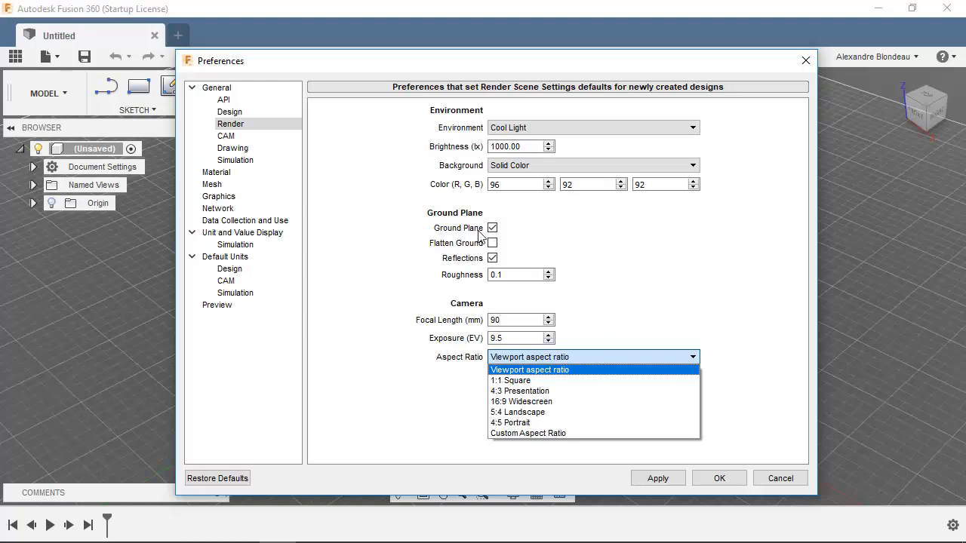
left_click(224, 137)
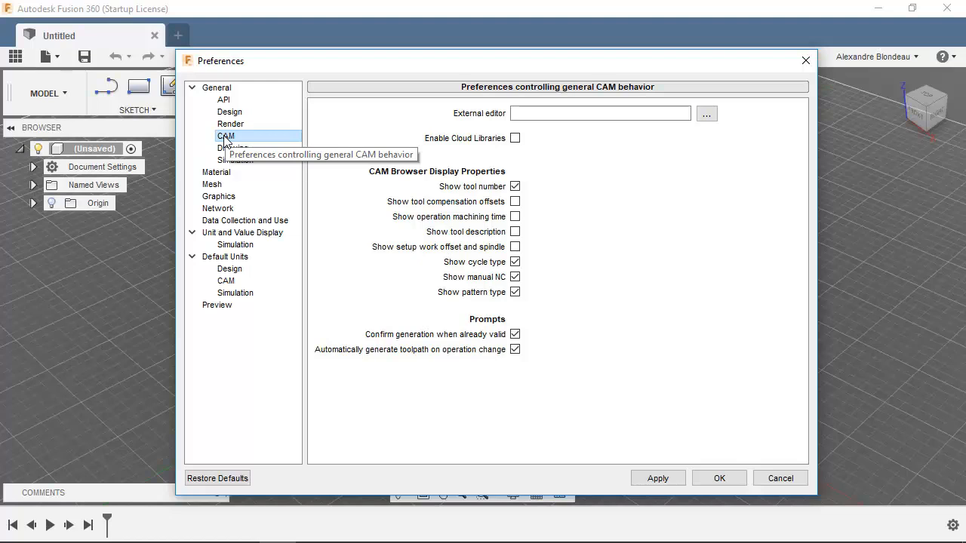
Examine the Drawing preferences' options for standard, annotation units and sheet size of newly created drawings.
left_click(231, 148)
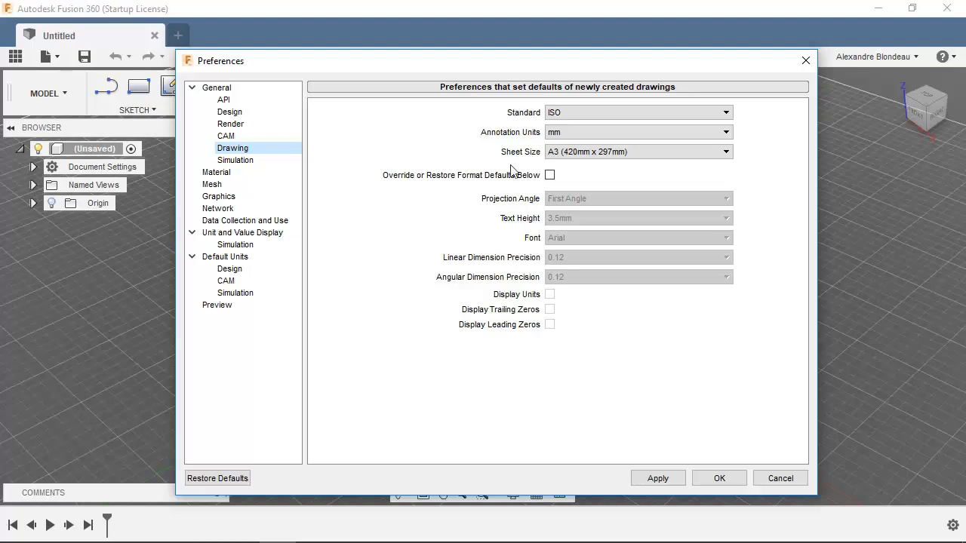
left_click(609, 117)
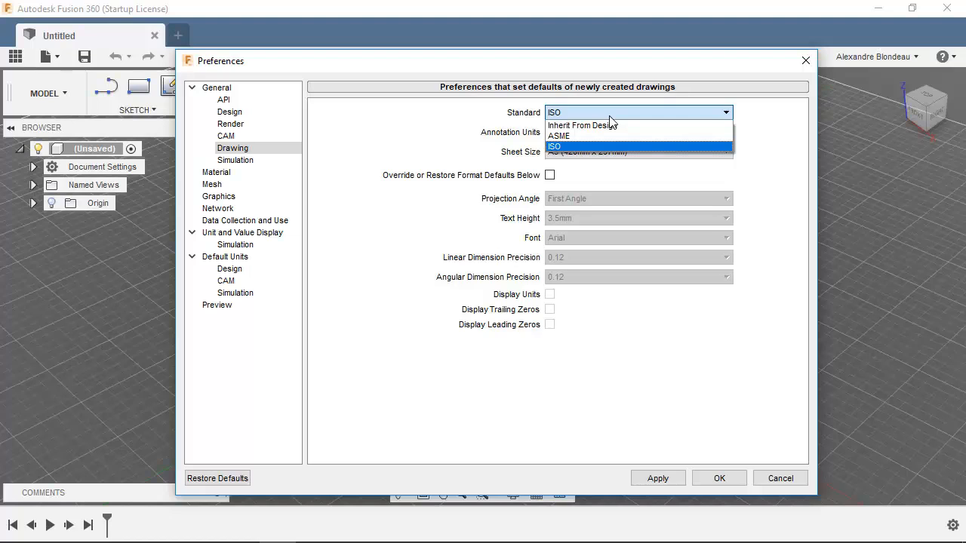
left_click(472, 137)
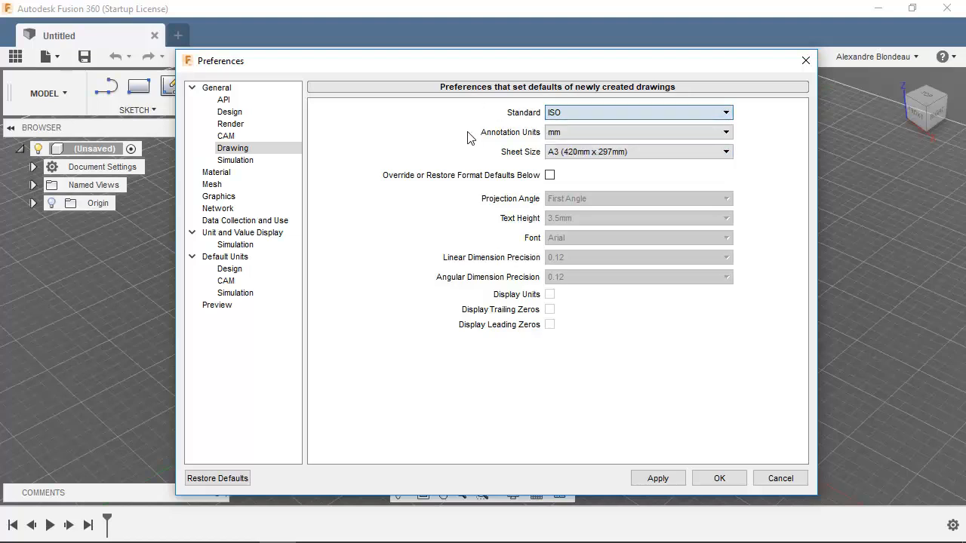
left_click(560, 137)
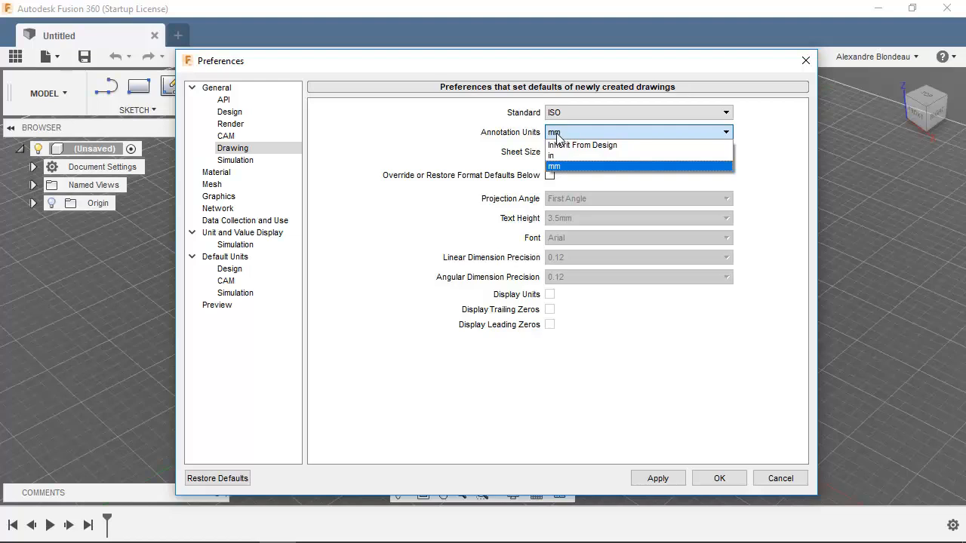
left_click(433, 140)
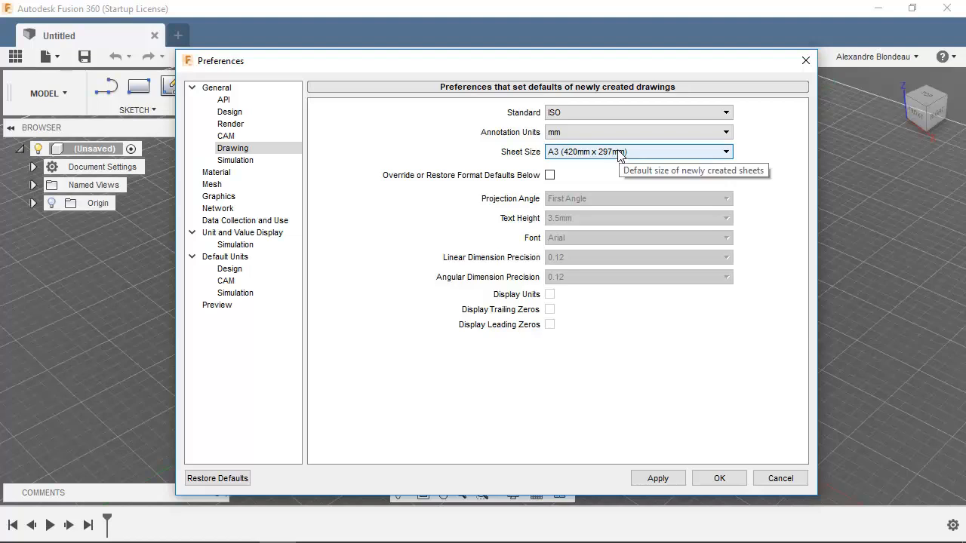
left_click(620, 155)
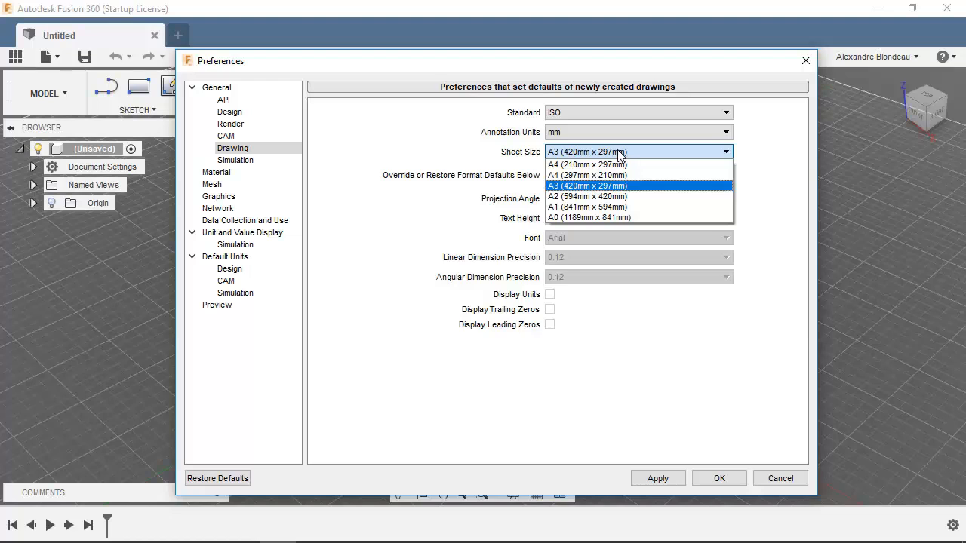
left_click(407, 213)
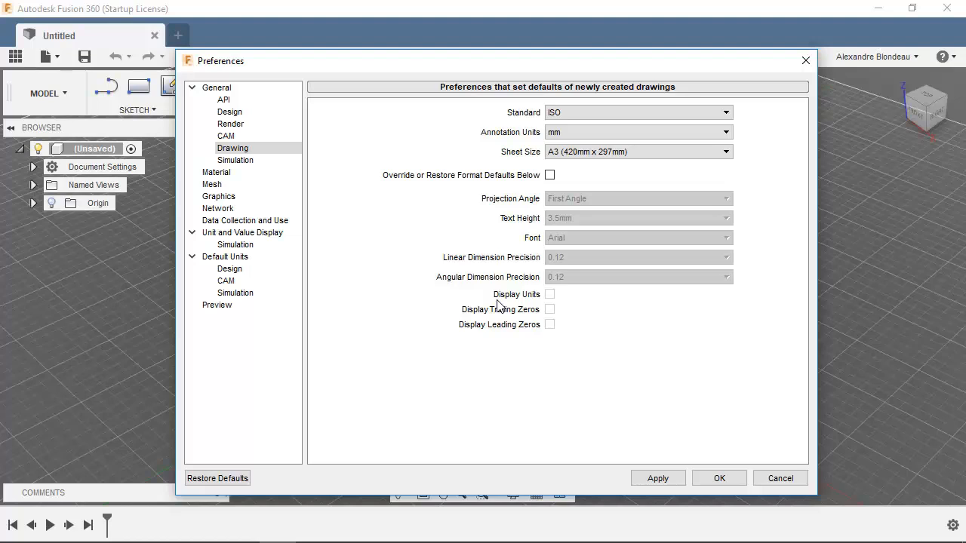
In the Simulation preferences, try Let me choose for the number of processors, restore Automatic, and check the Load Glyph Graphics options.
left_click(241, 163)
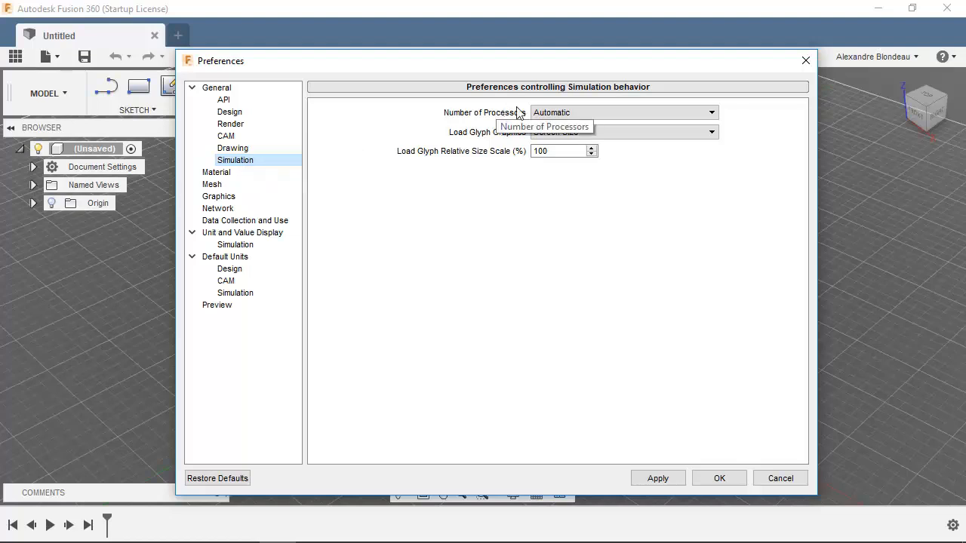
left_click(546, 115)
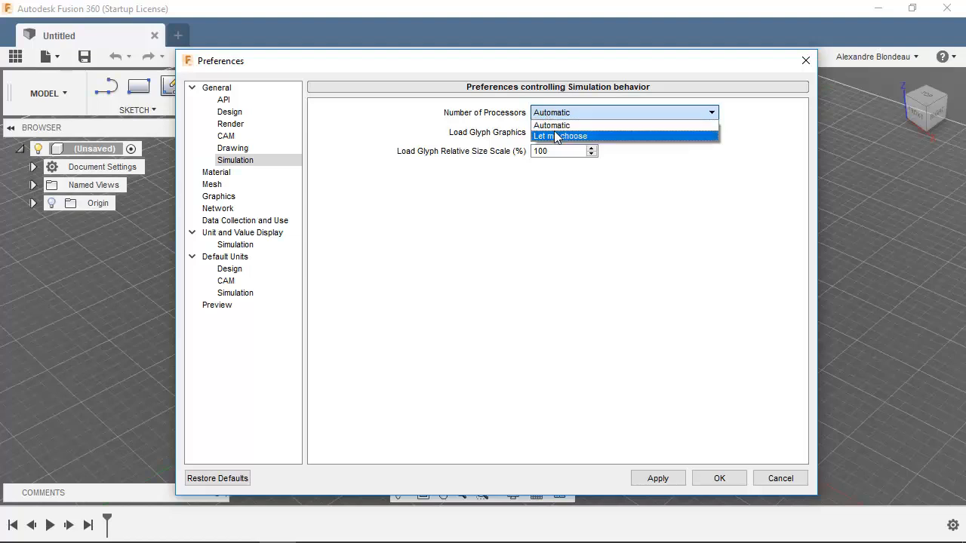
left_click(558, 136)
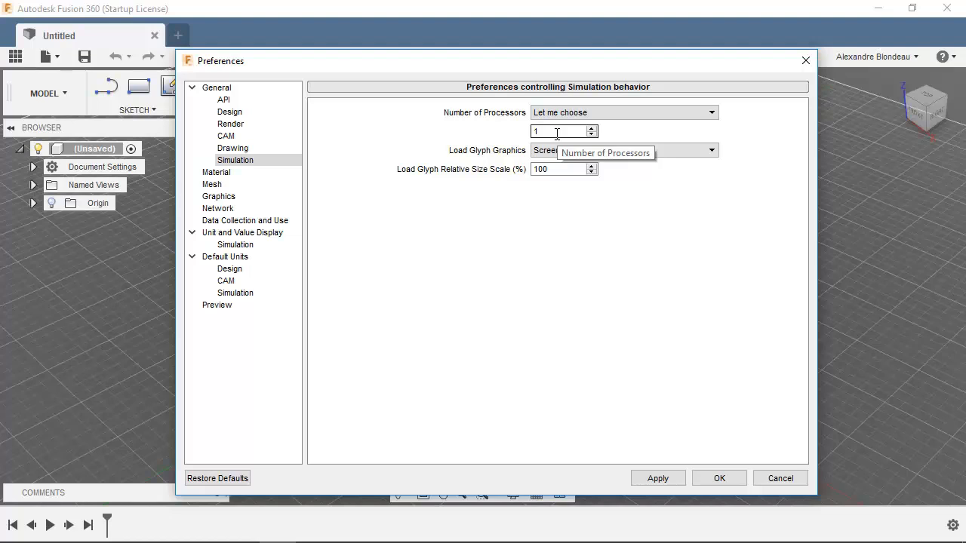
left_click(562, 114)
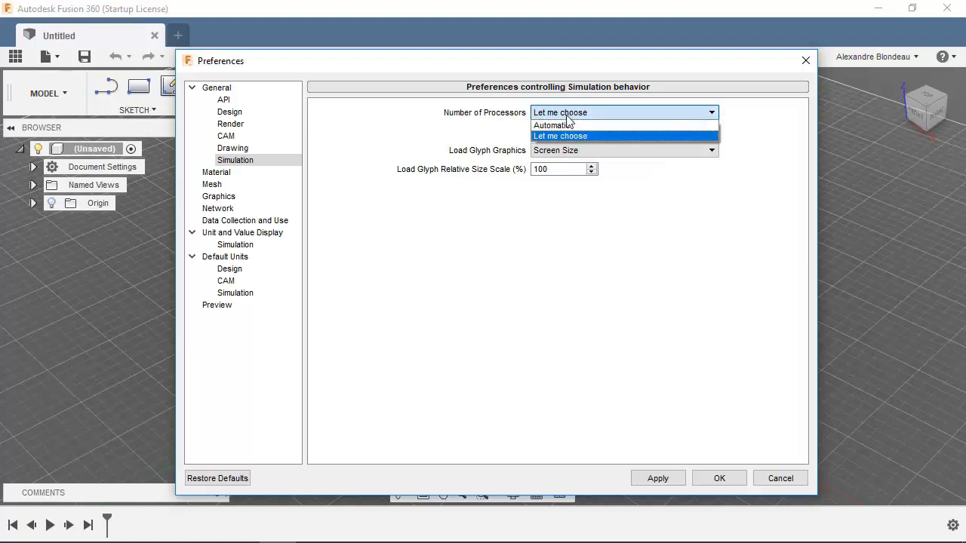
left_click(567, 123)
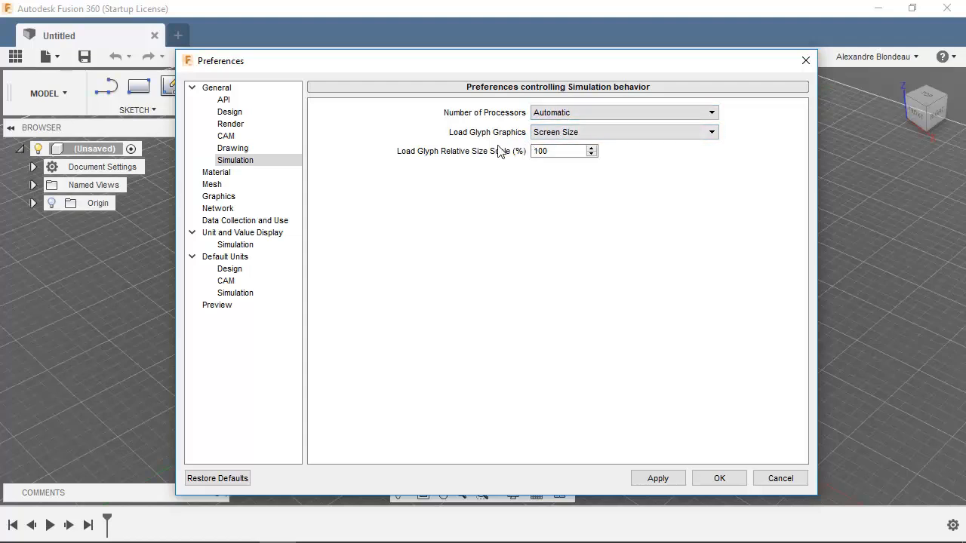
left_click(549, 135)
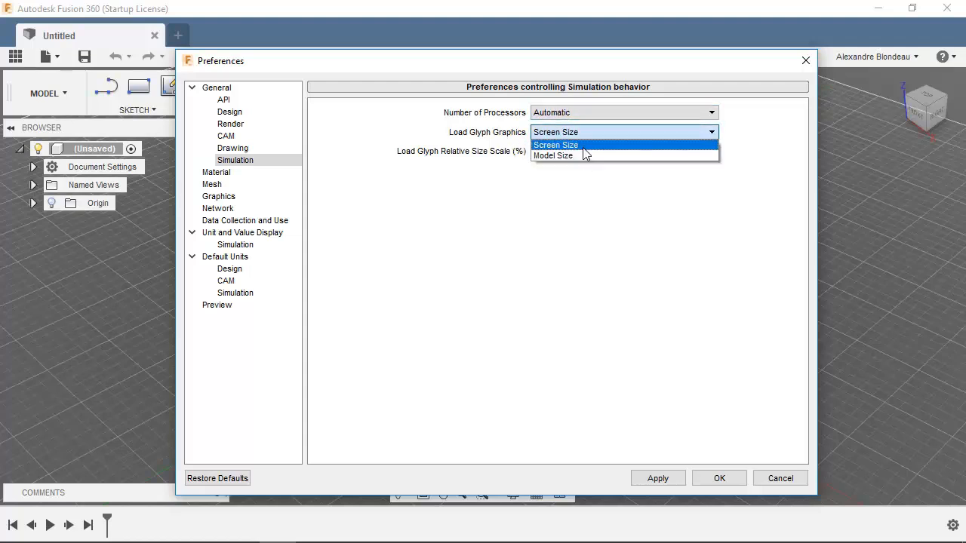
left_click(582, 201)
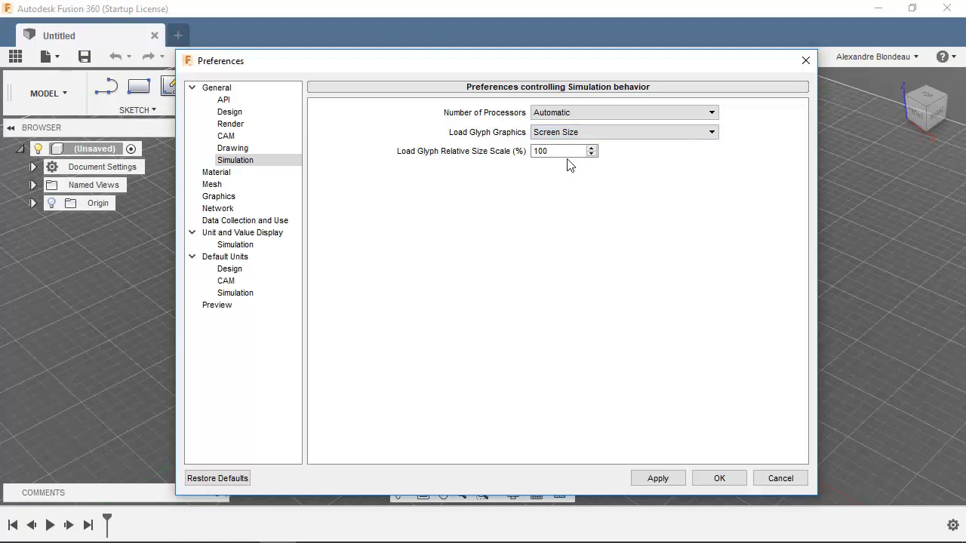
In the Material preferences, try Plastic as the default physical material category and view its material names.
left_click(211, 174)
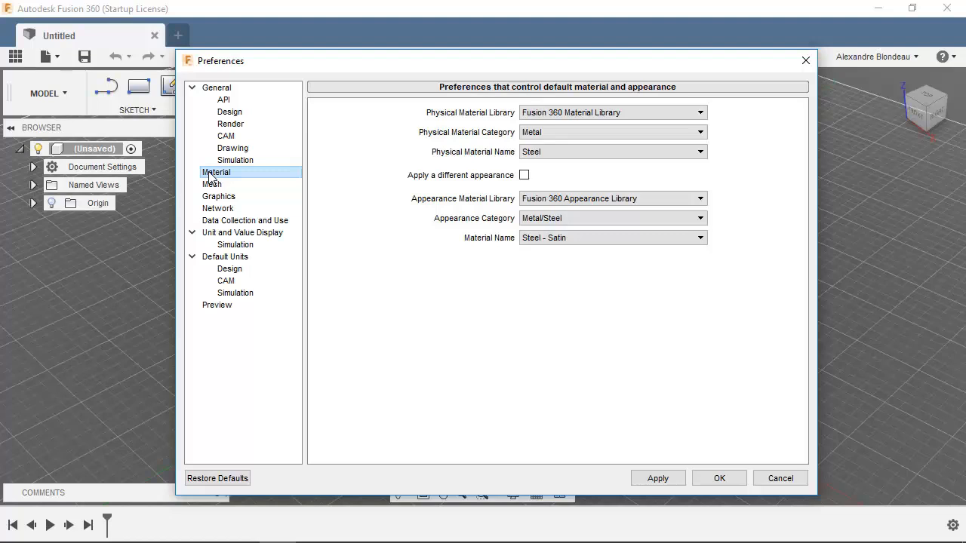
left_click(563, 112)
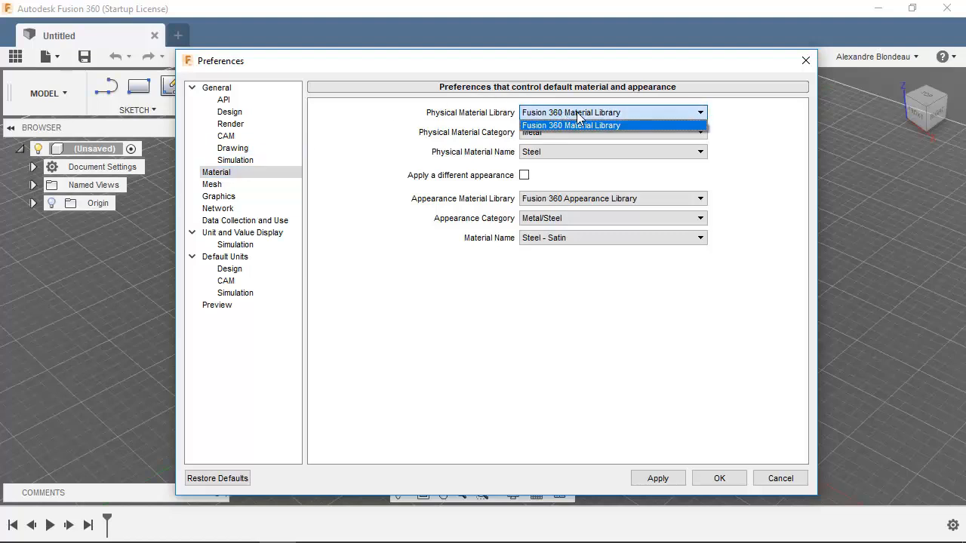
left_click(579, 115)
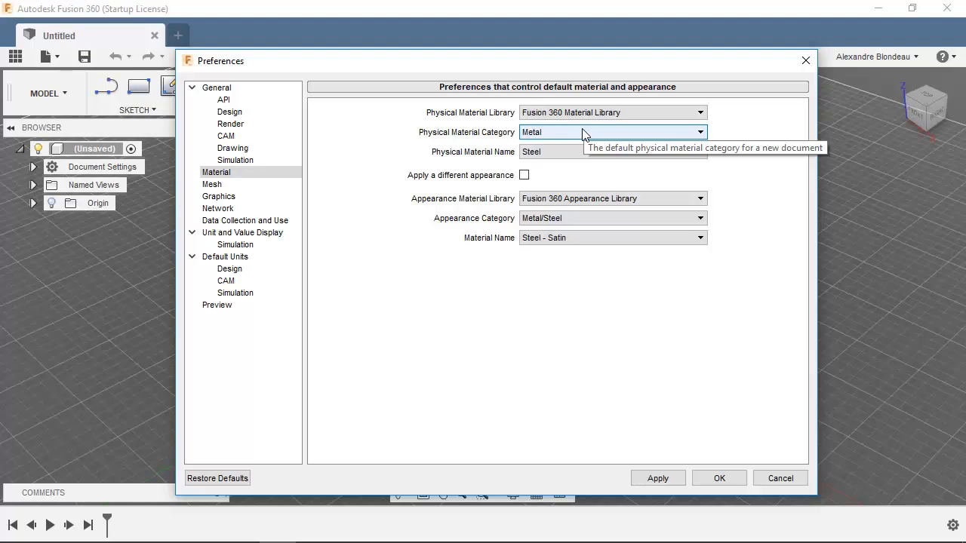
left_click(581, 134)
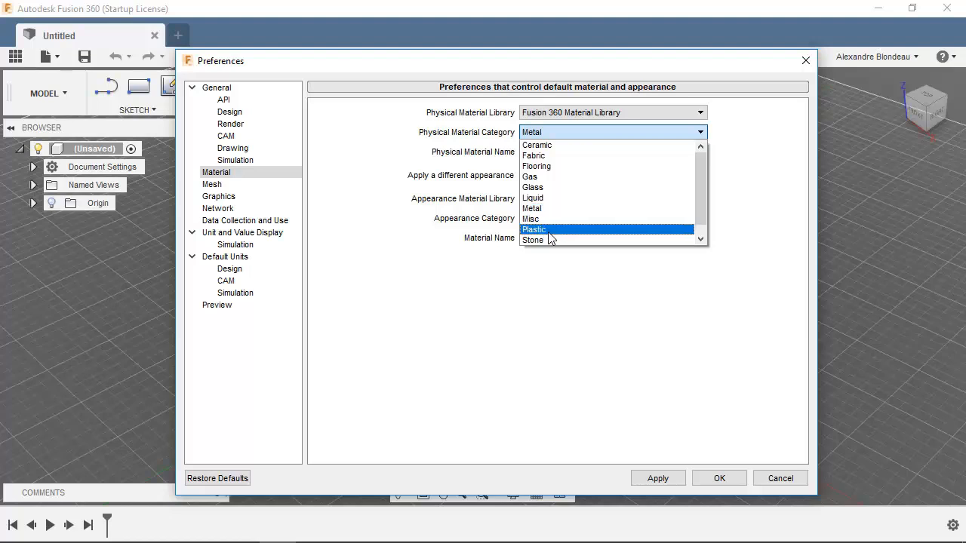
left_click(554, 229)
left_click(562, 153)
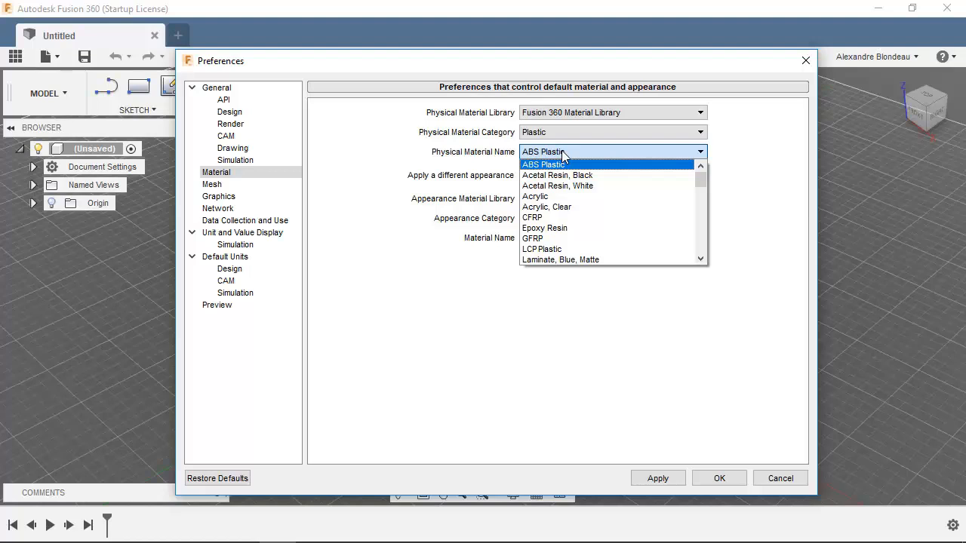
Restore Metal as the default physical material category and view the material names it offers.
left_click(564, 135)
left_click(567, 134)
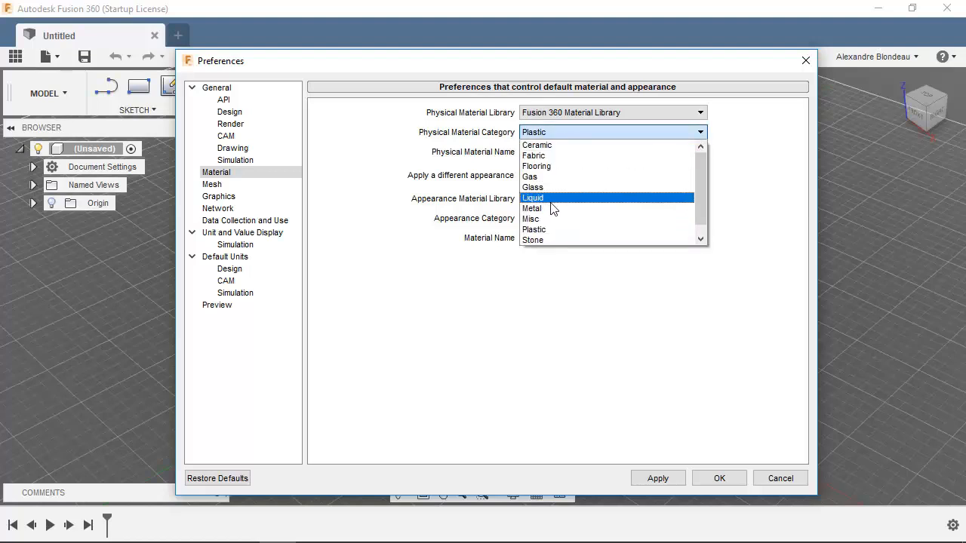
left_click(554, 208)
left_click(556, 155)
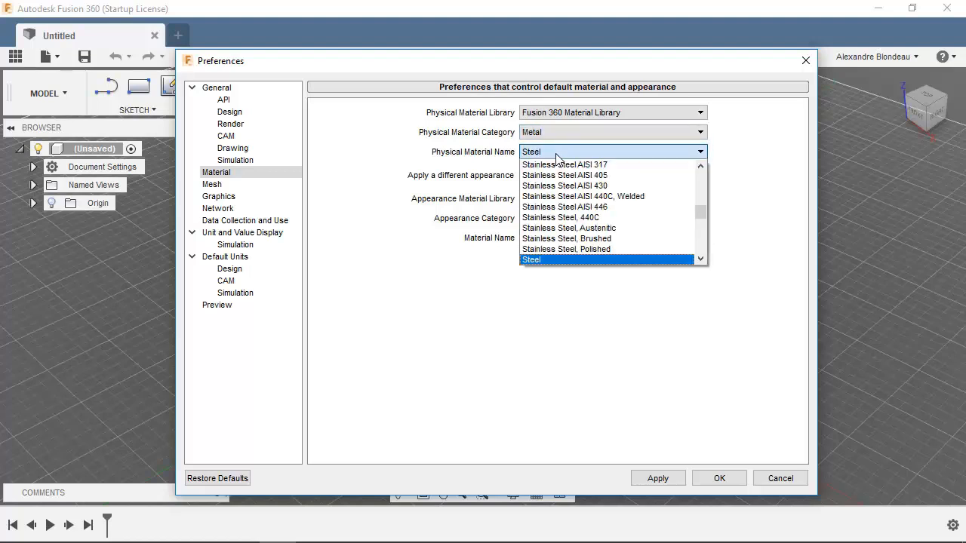
left_click(555, 154)
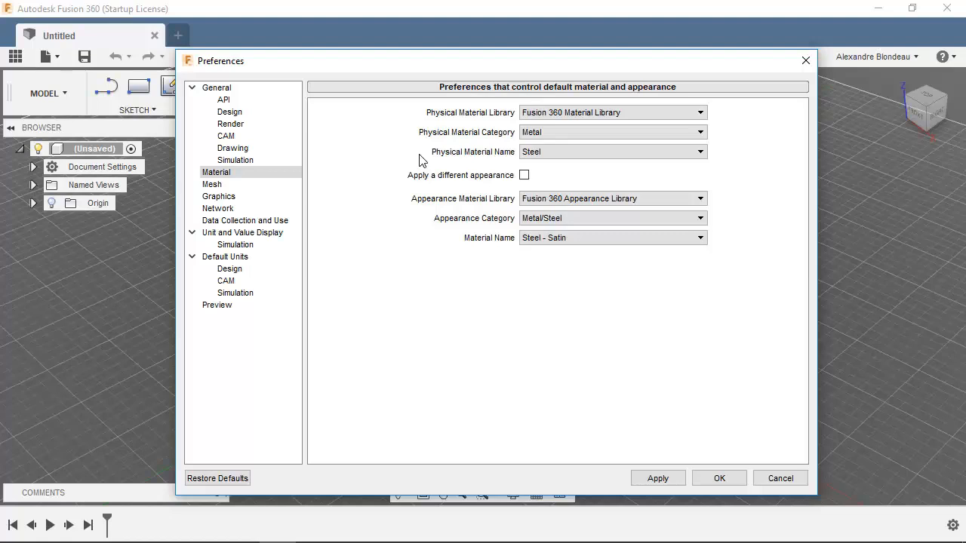
Examine the default appearance material library and browse the appearance categories through to the wood entries.
left_click(544, 200)
left_click(544, 209)
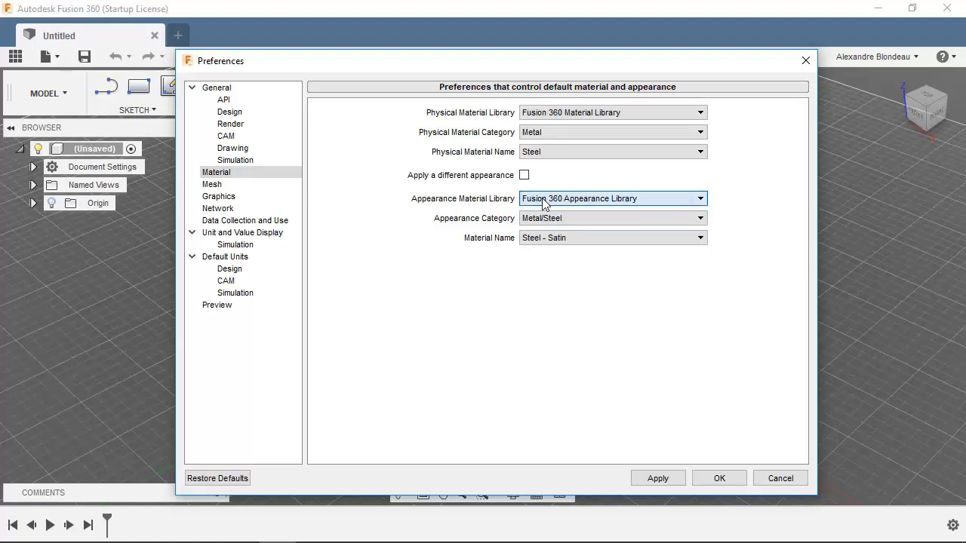
left_click(581, 219)
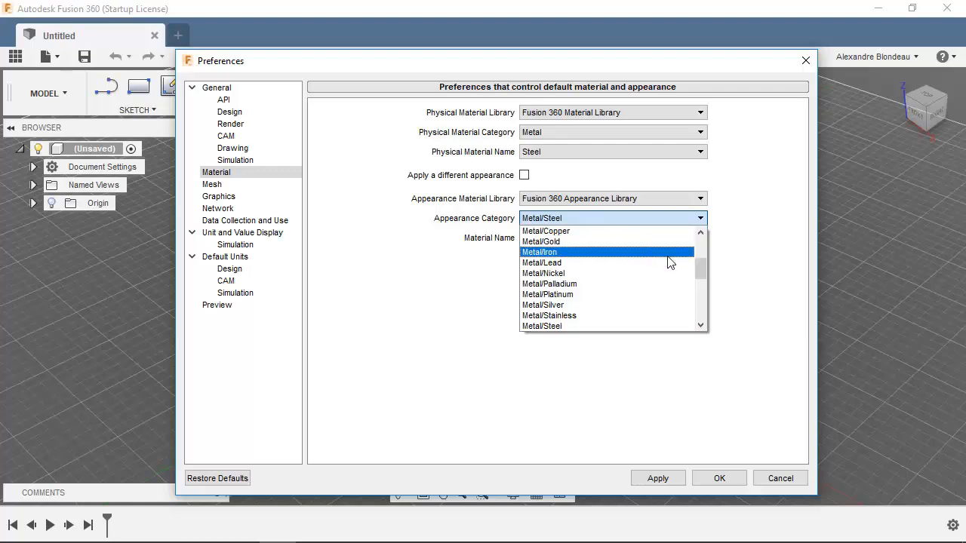
left_click_drag(702, 268, 696, 319)
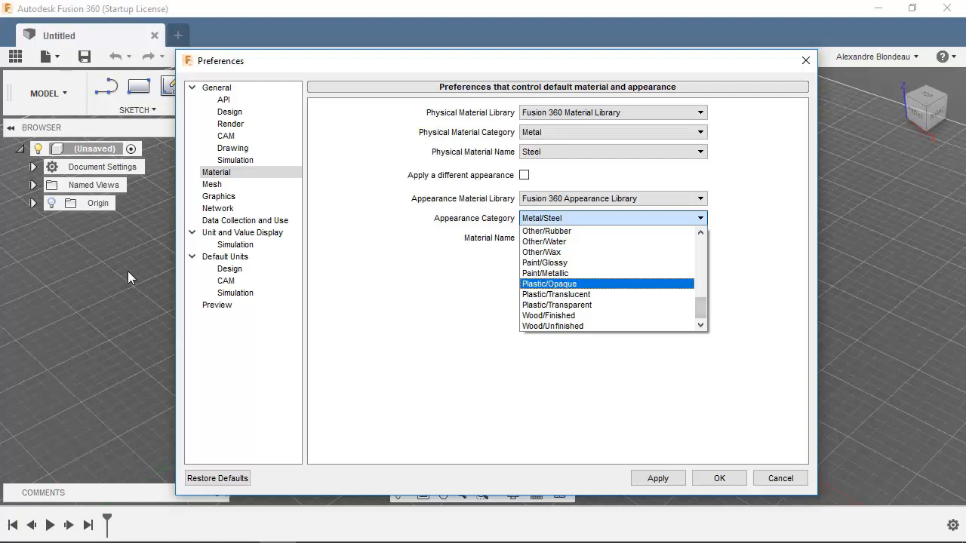
left_click(455, 260)
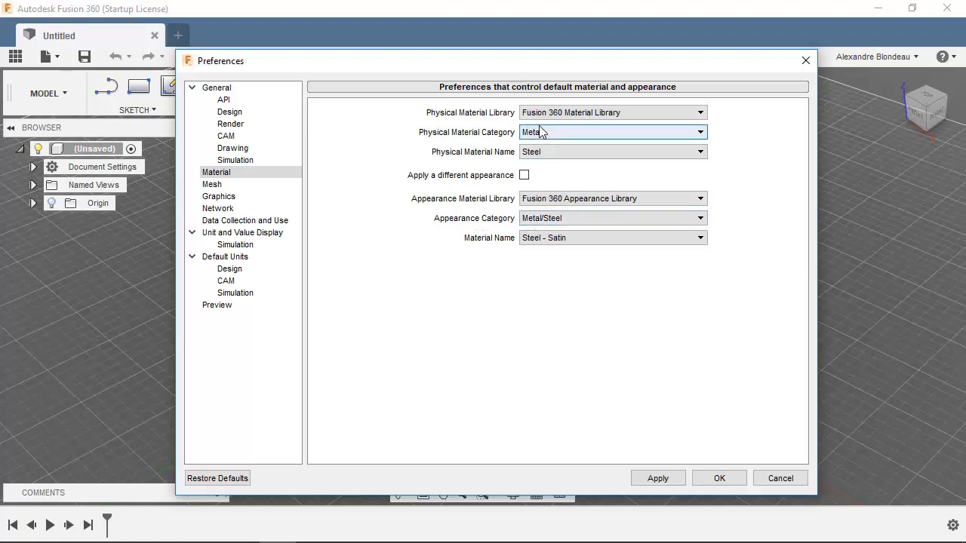
In the Mesh preferences, try enabling Triangulate mesh polygons and turn it back off.
left_click(241, 186)
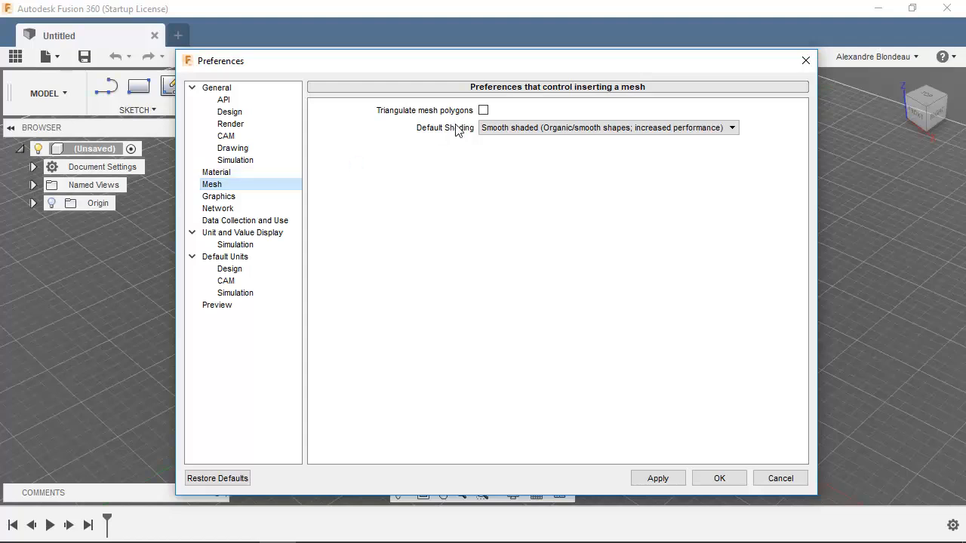
left_click(484, 110)
left_click(484, 110)
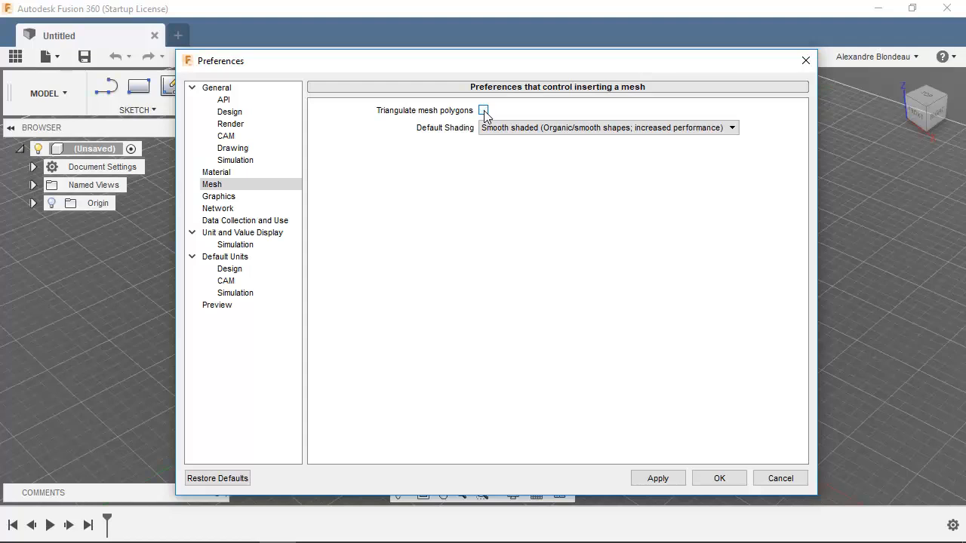
Examine the Graphics preferences' options for the selection display style and the transparency effect.
left_click(237, 199)
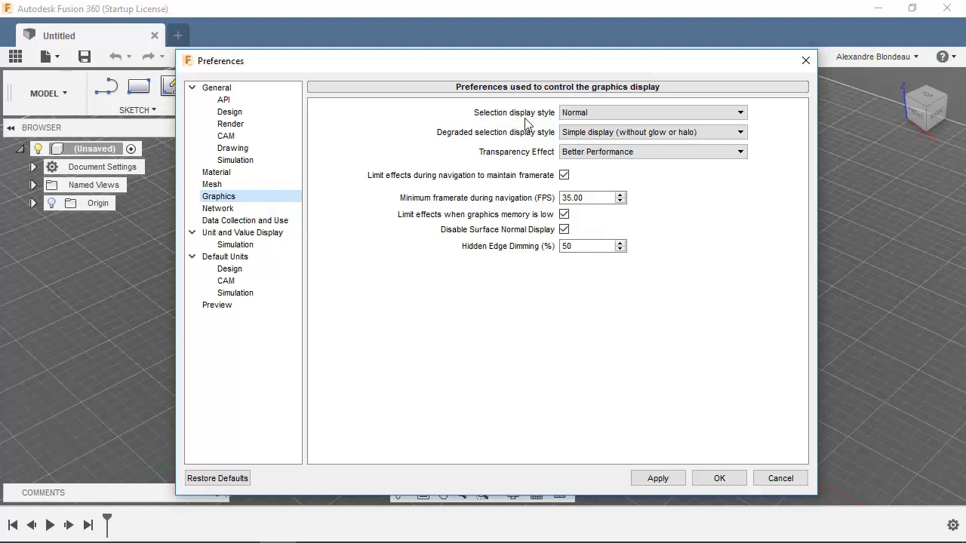
left_click(575, 115)
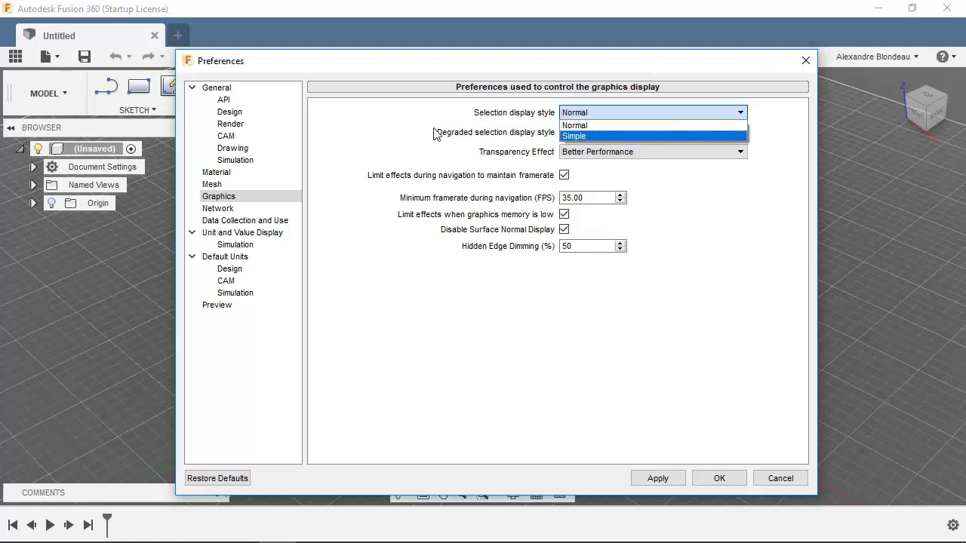
left_click(406, 133)
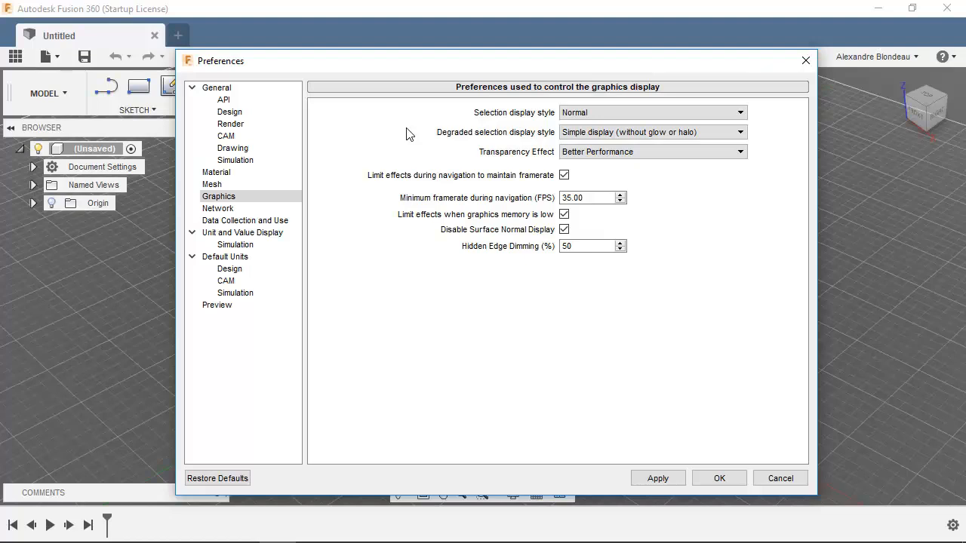
left_click(567, 155)
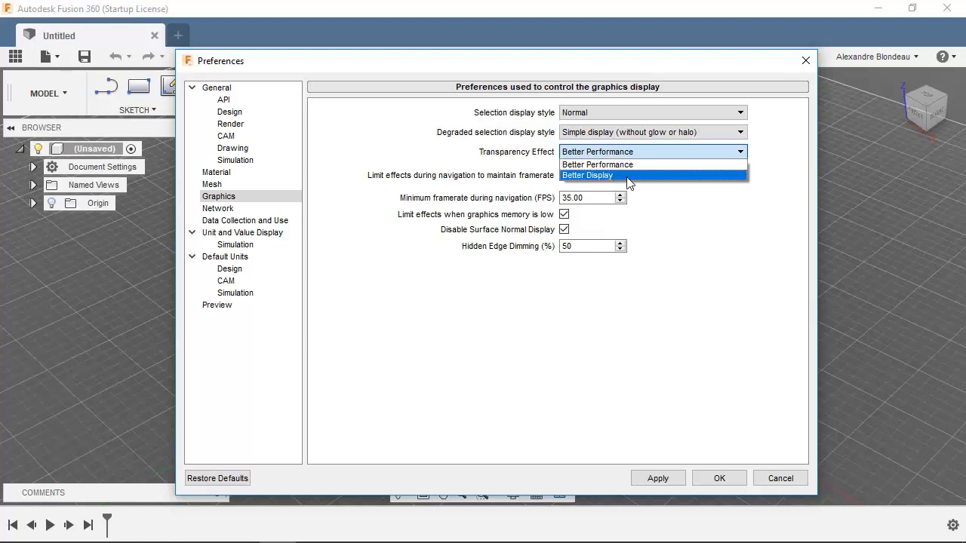
left_click(715, 206)
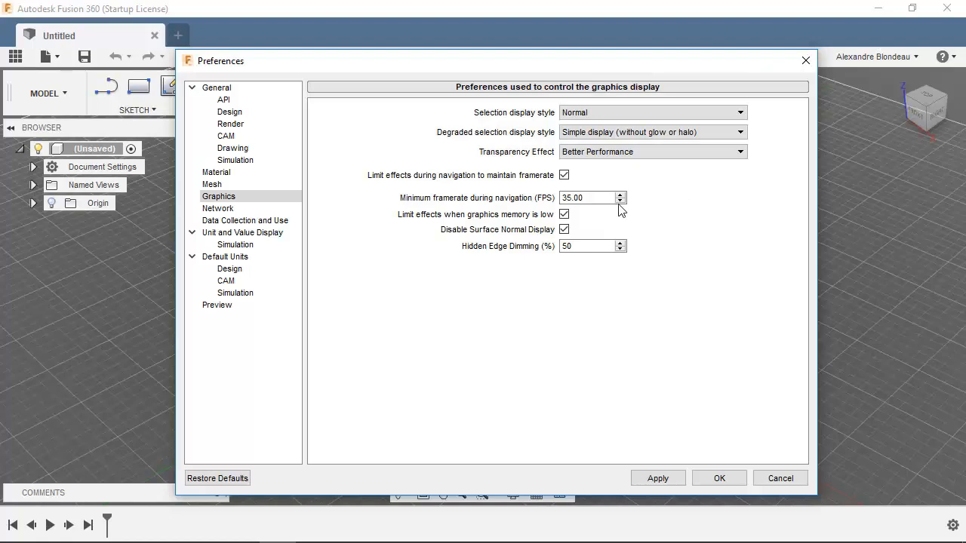
Examine the Windows network proxy options in the Network preferences and view the Data Collection and Use settings.
mouse_move(606, 202)
left_click(221, 211)
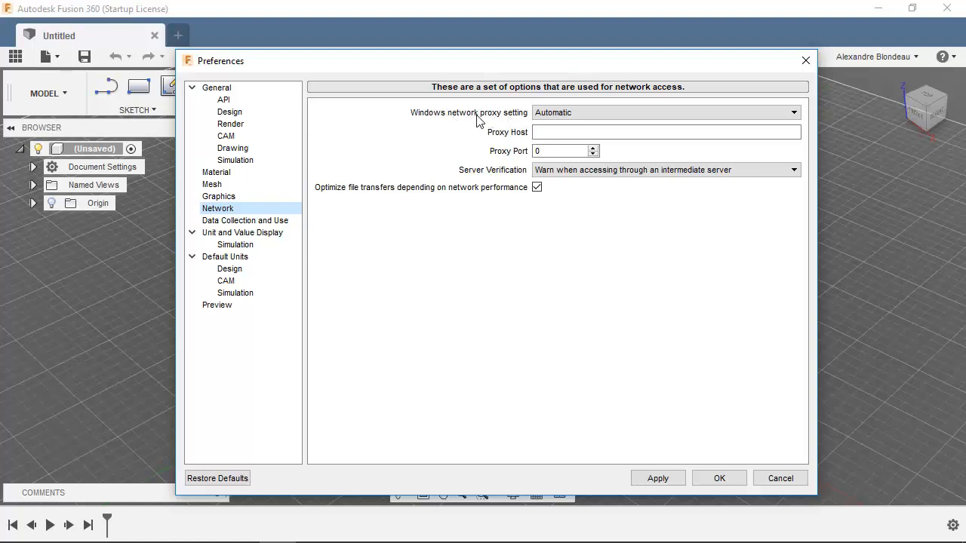
left_click(590, 121)
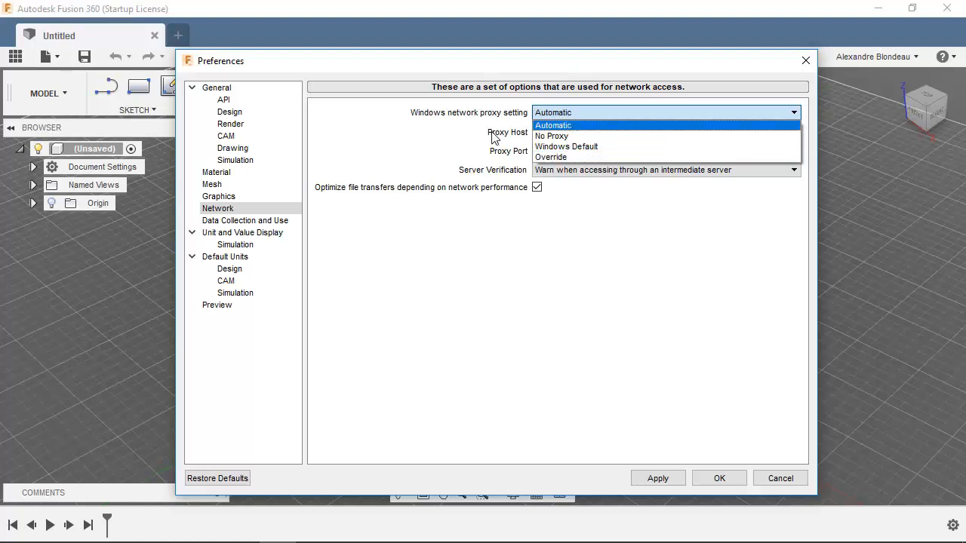
left_click(419, 153)
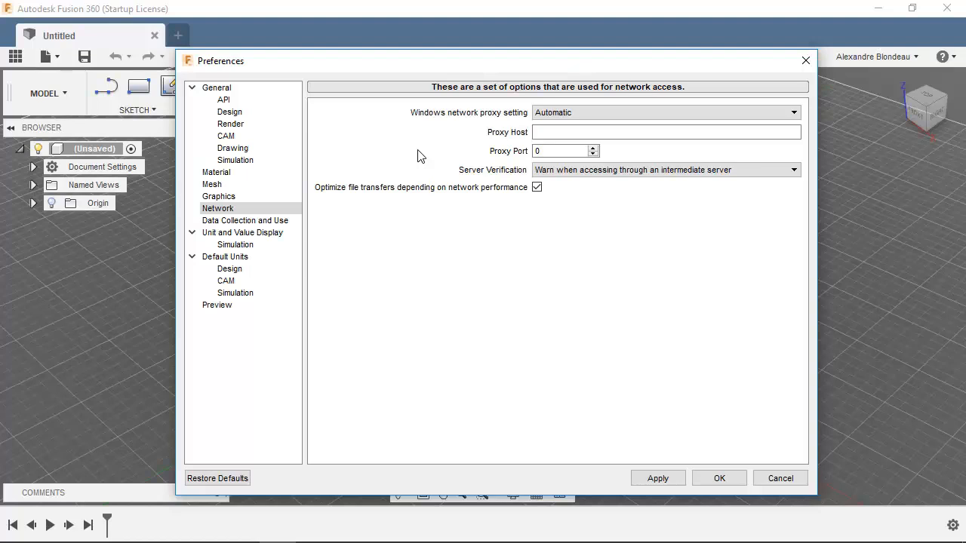
left_click(260, 222)
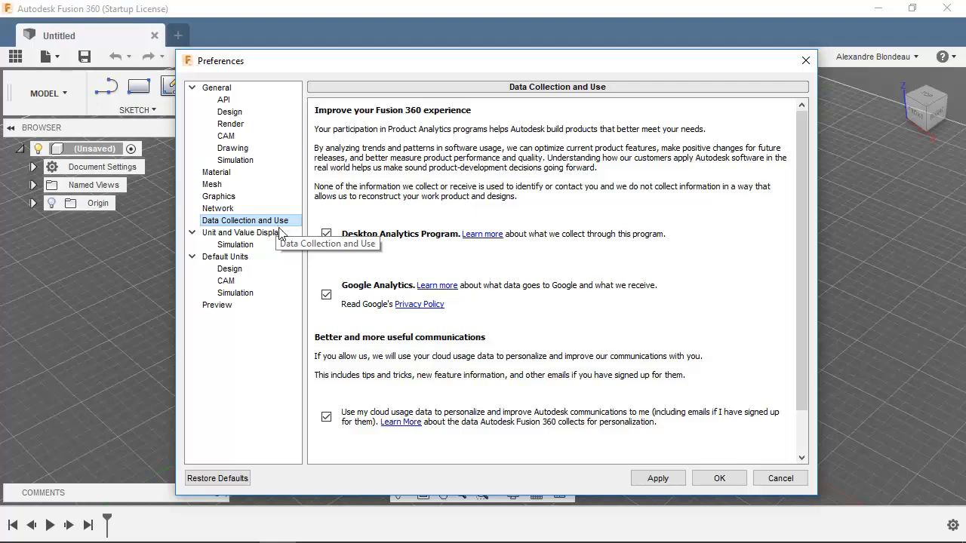
In the Unit and Value Display preferences, keep general precision at 0.12 and view the angular precision options.
left_click(266, 234)
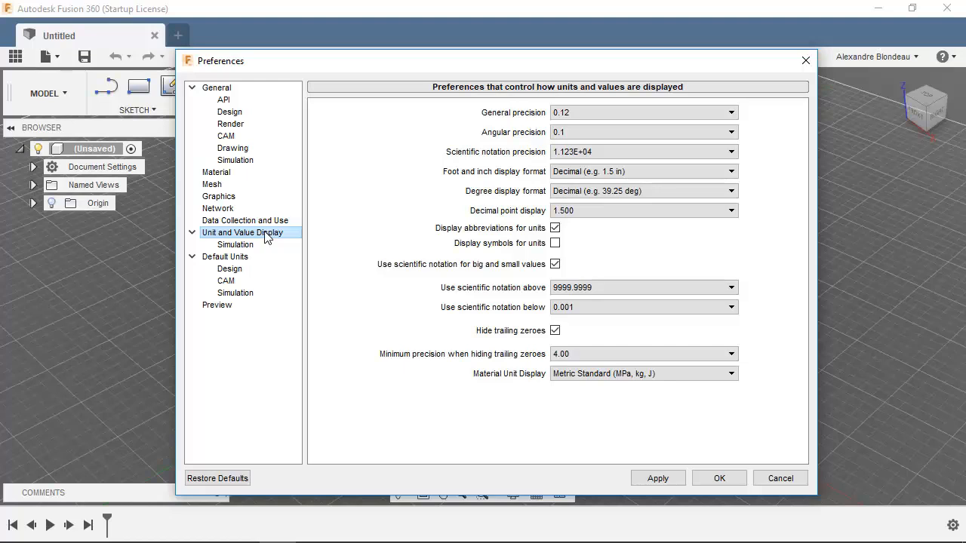
left_click(566, 114)
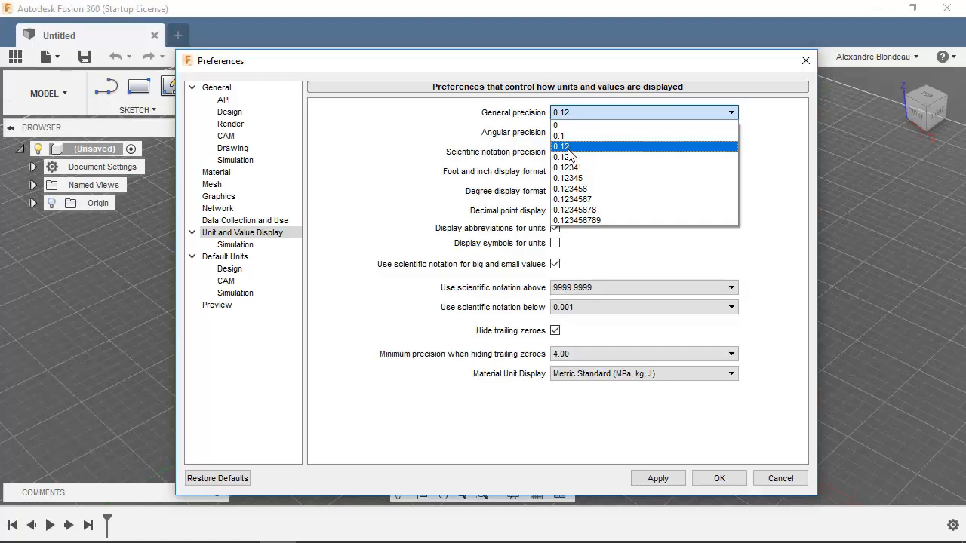
left_click(568, 148)
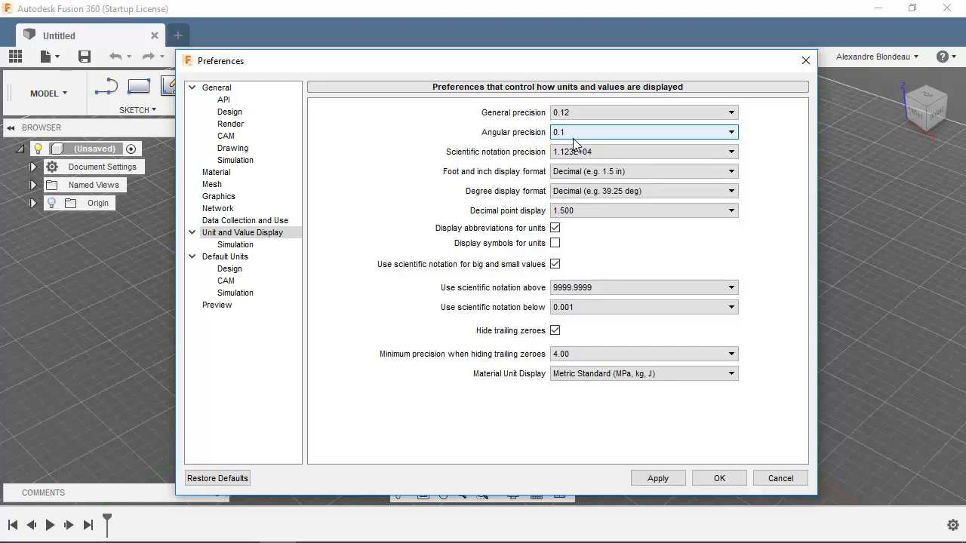
left_click(573, 137)
left_click(456, 136)
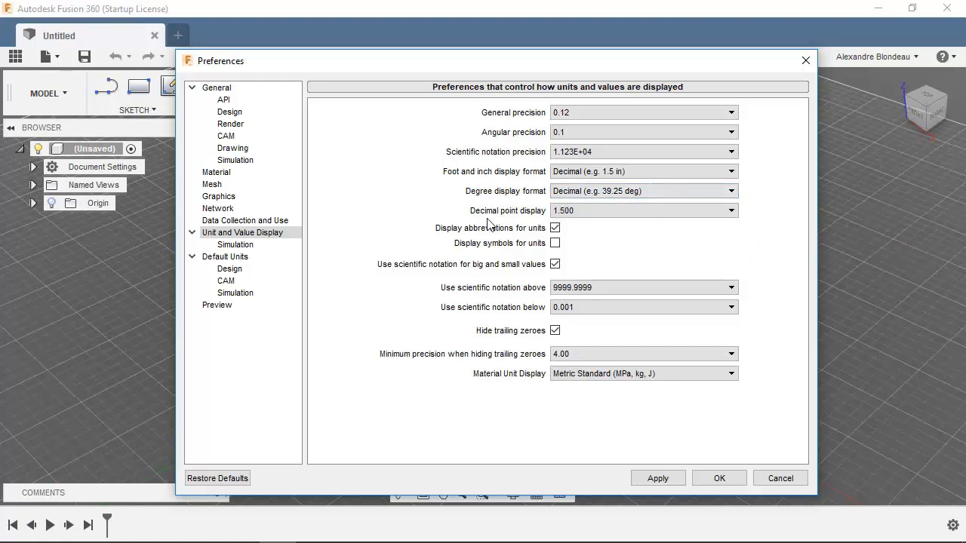
Examine the decimal point display and Material Unit Display options for units and values.
left_click(573, 213)
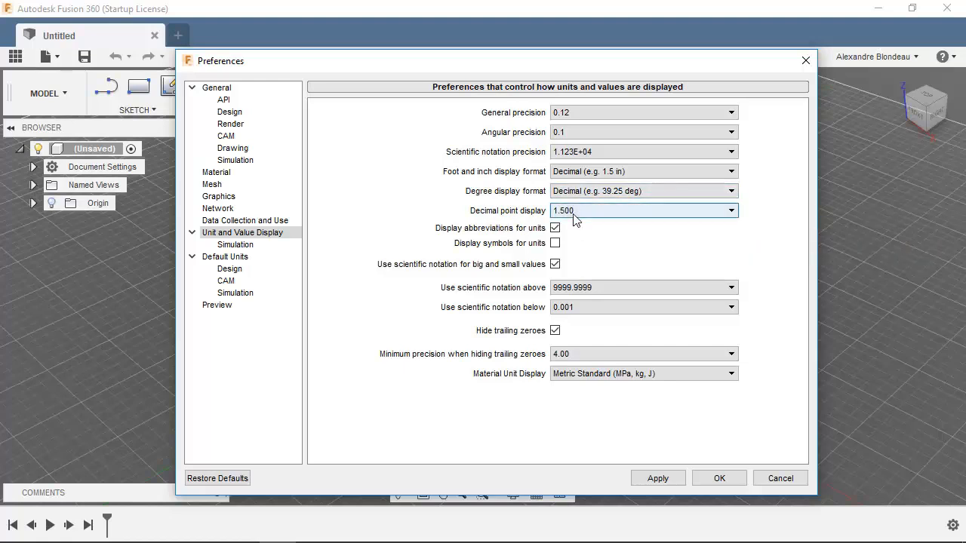
left_click(587, 252)
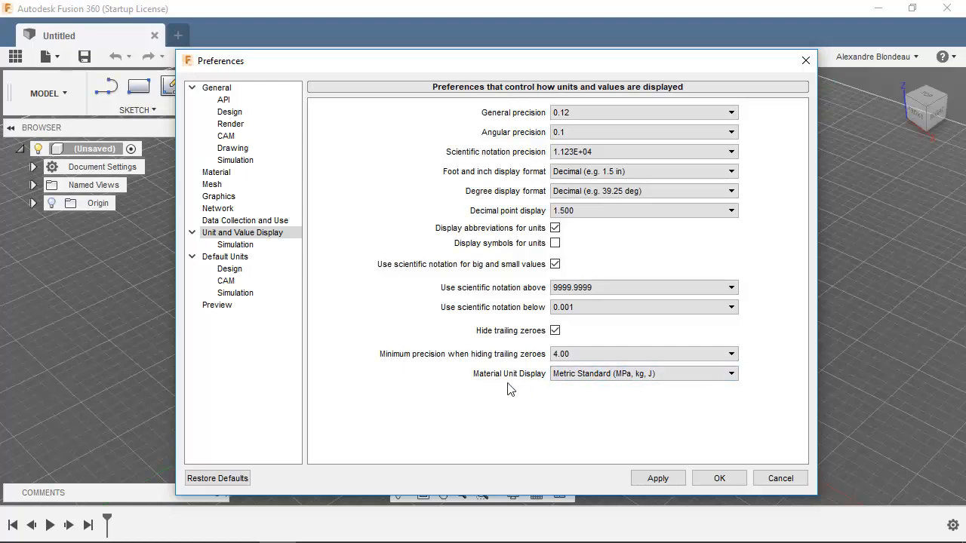
left_click(577, 378)
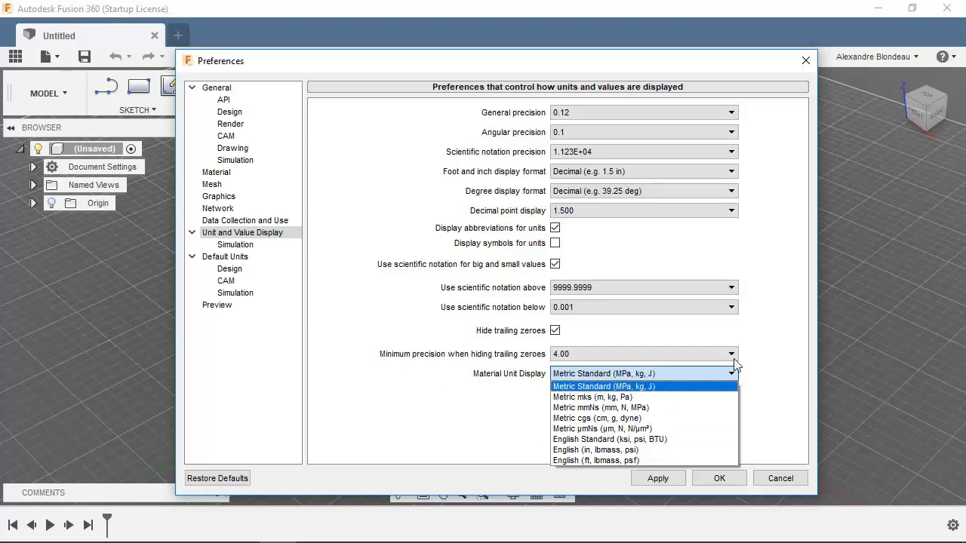
left_click(788, 361)
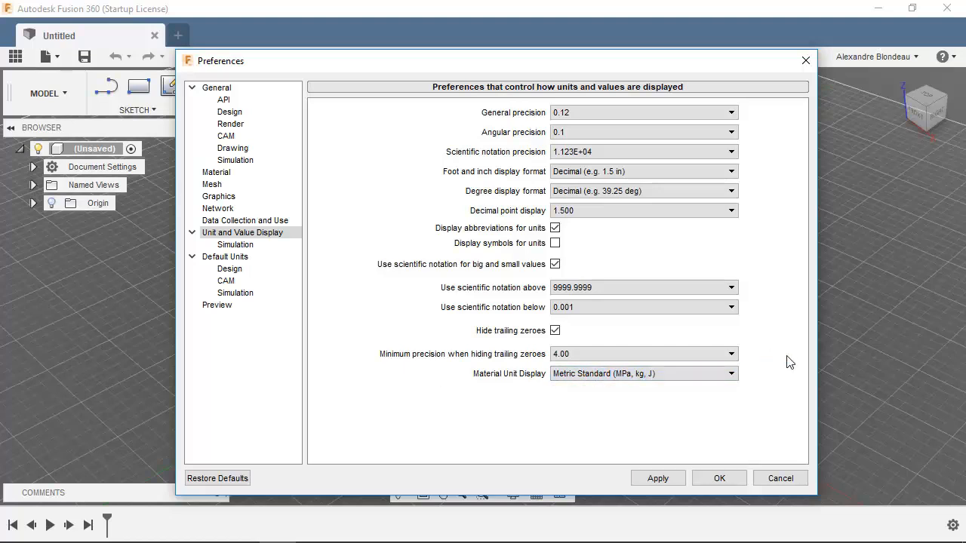
Examine the Simulation value display preferences and the thresholds offered for using scientific notation above a value.
left_click(240, 244)
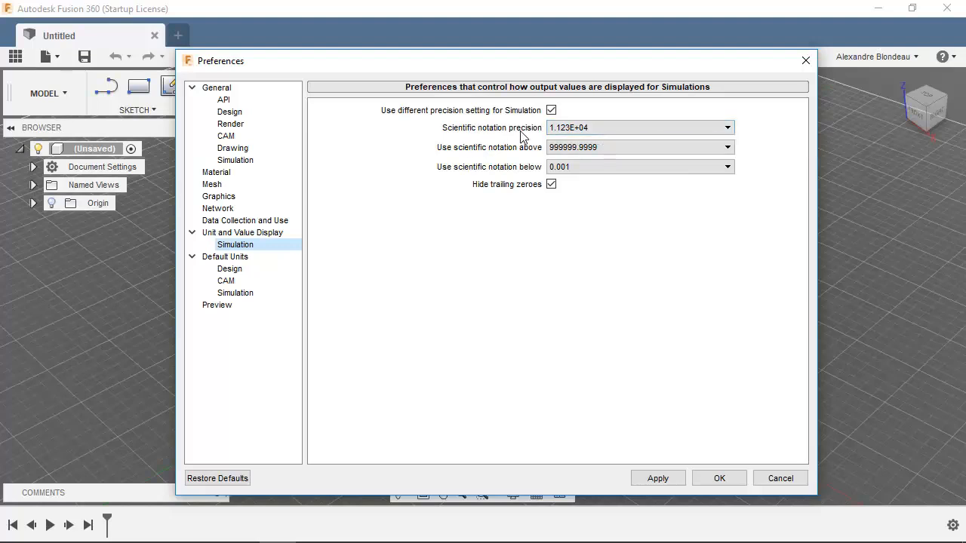
left_click(589, 147)
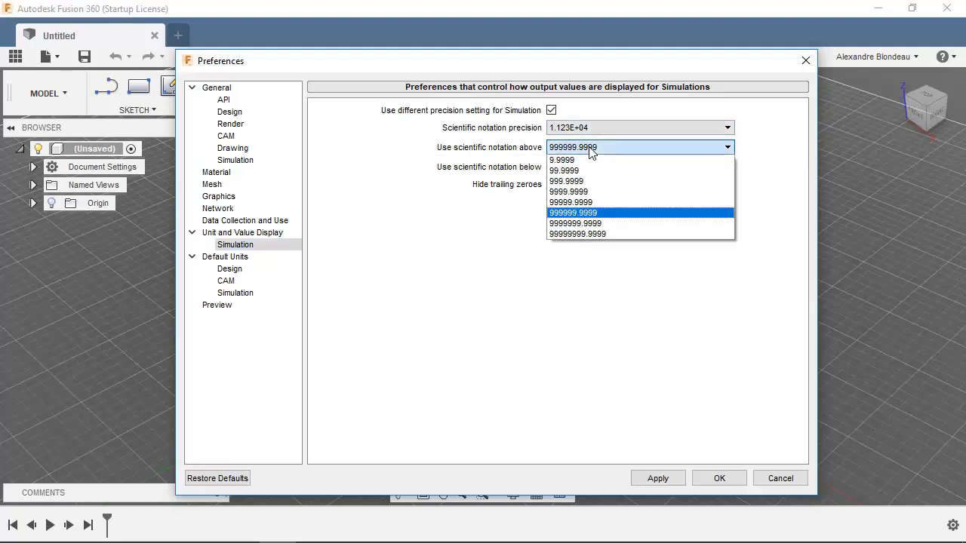
left_click(450, 223)
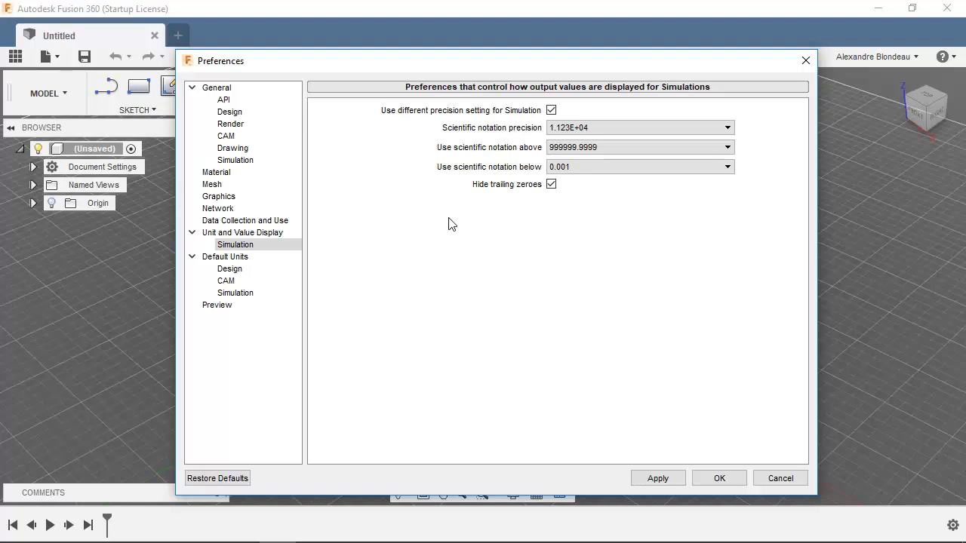
Examine the default units offered for new designs and view the default unit setting for new CAM toolpaths.
left_click(231, 260)
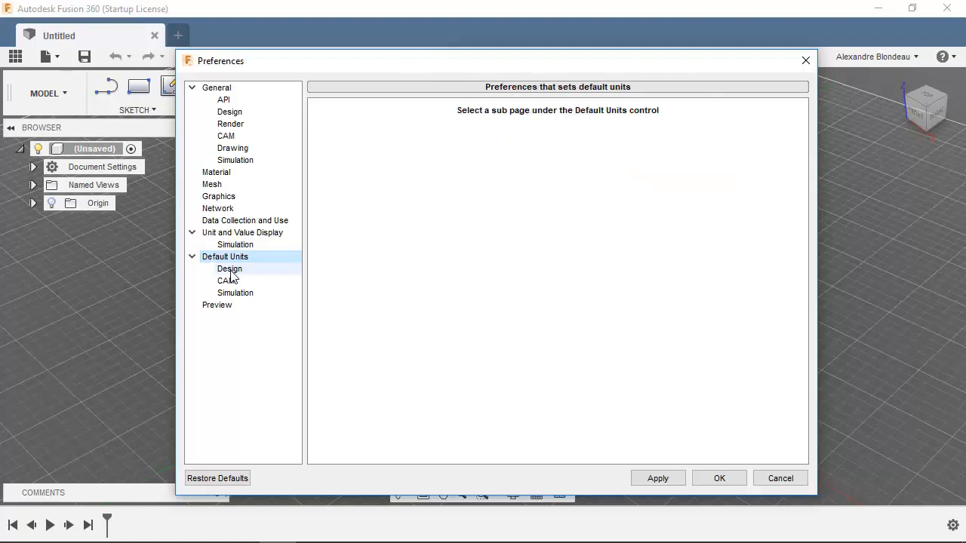
left_click(230, 270)
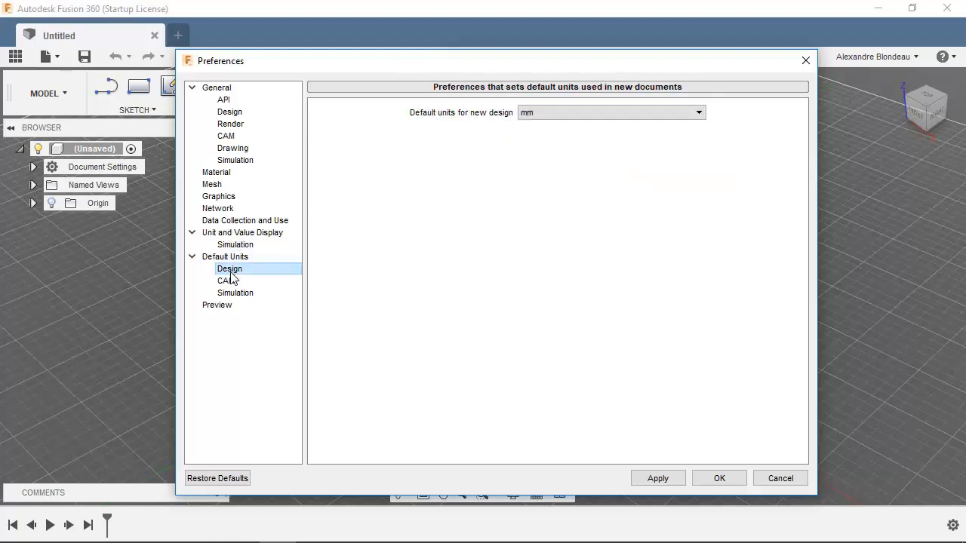
left_click(545, 115)
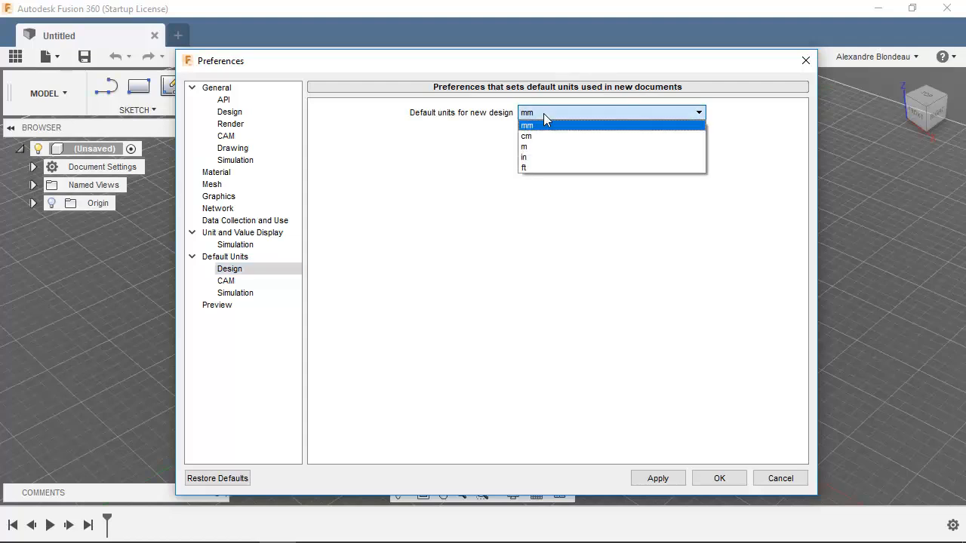
left_click(543, 113)
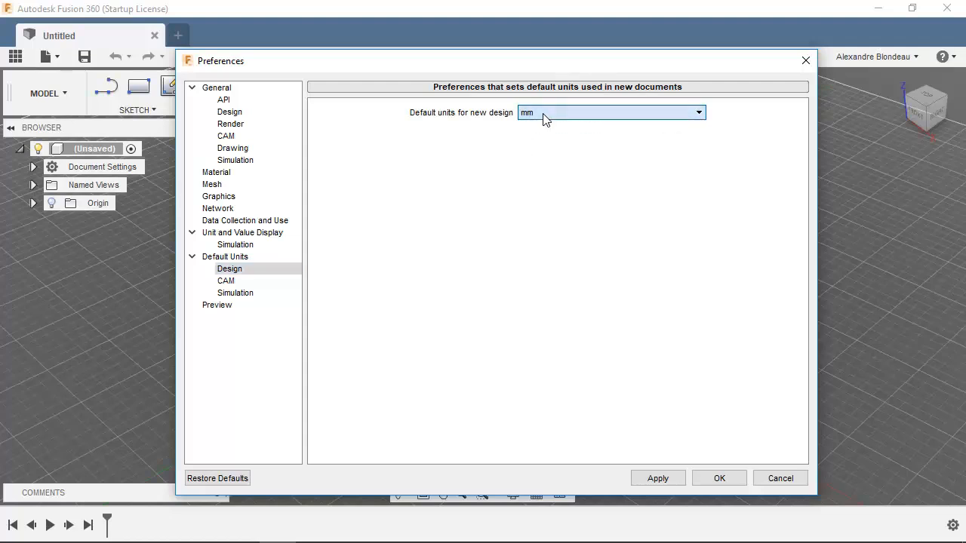
left_click(226, 284)
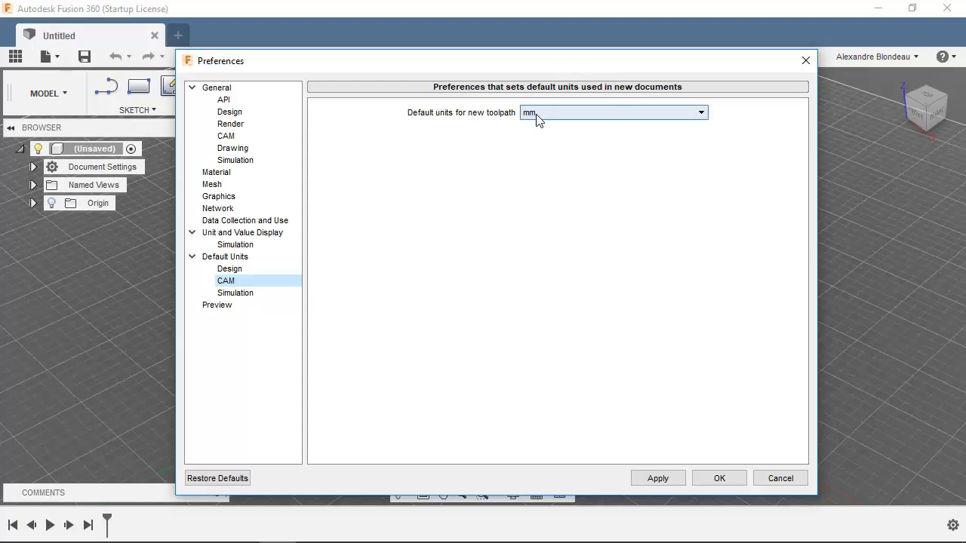
Try Metric (SI) and English (in) as the default units for new simulations and return the setting to Custom.
left_click(235, 294)
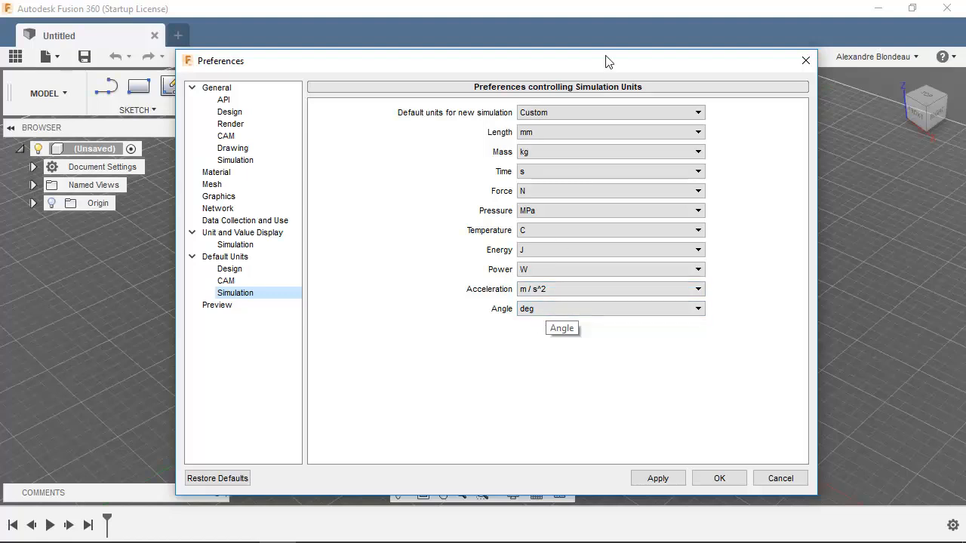
left_click(603, 113)
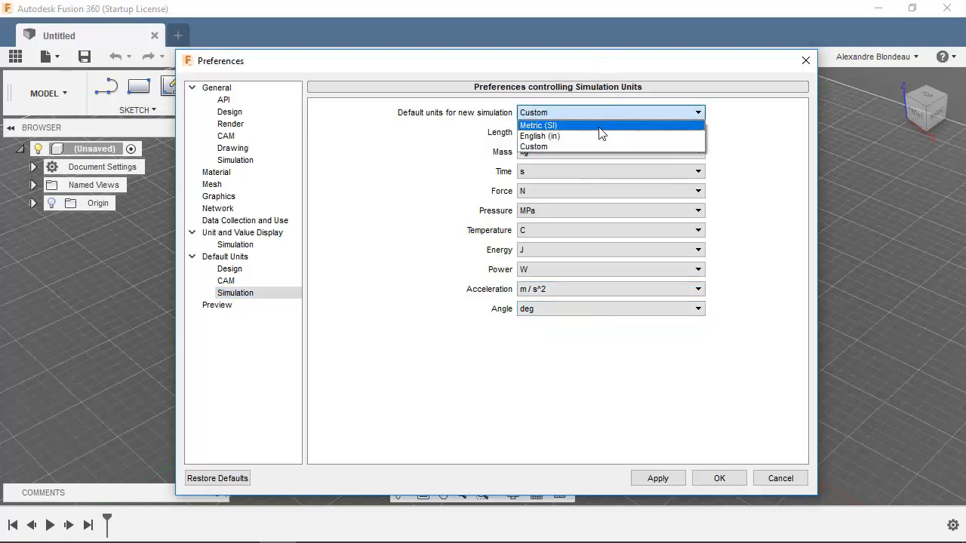
left_click(598, 127)
left_click(599, 116)
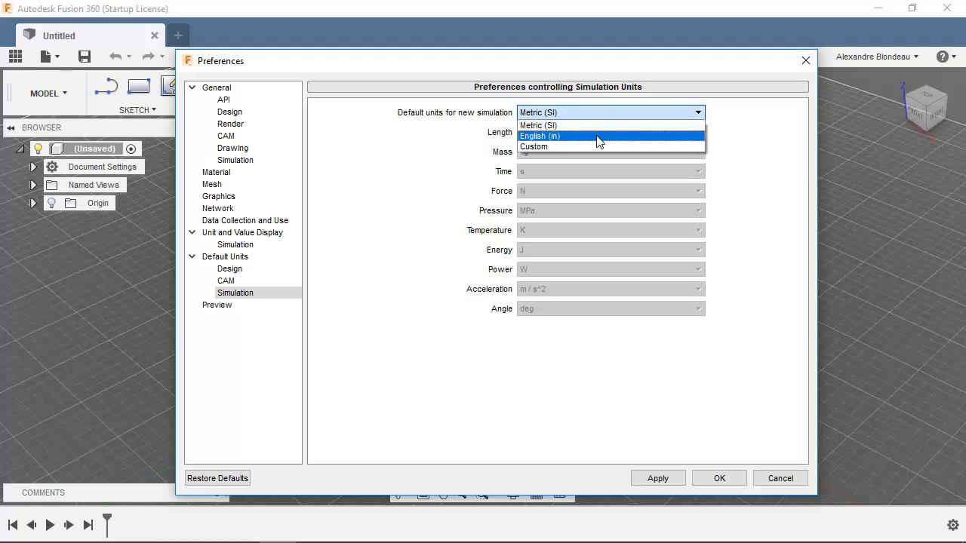
left_click(596, 136)
left_click(596, 115)
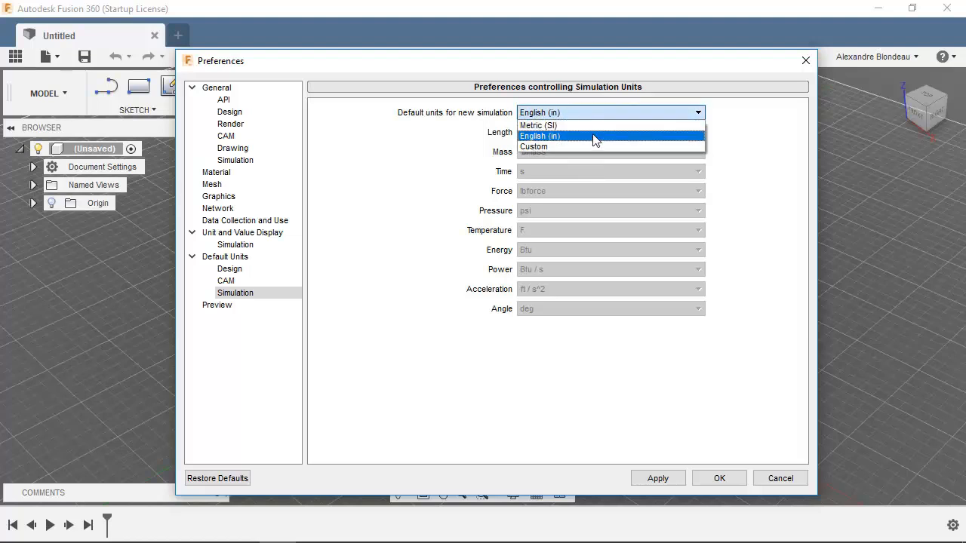
left_click(592, 147)
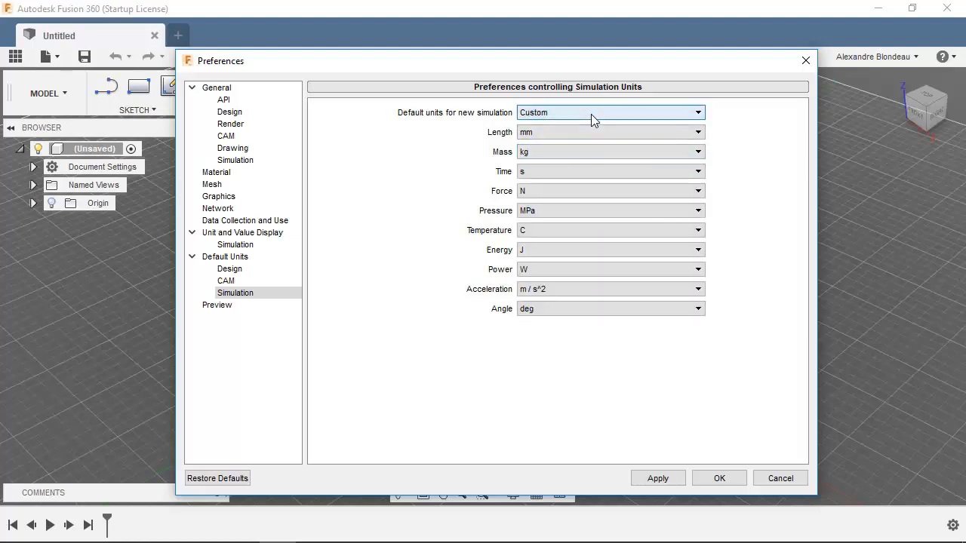
left_click(591, 114)
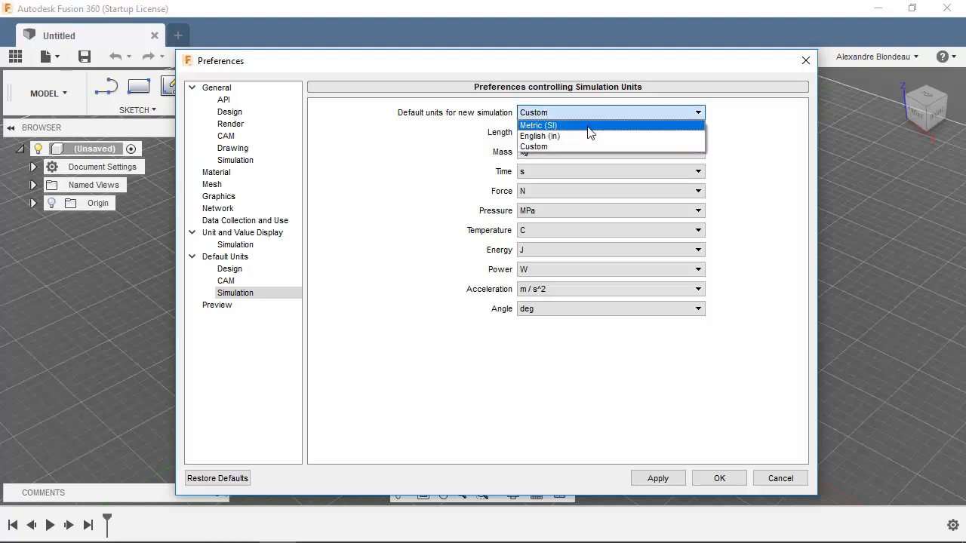
left_click(589, 126)
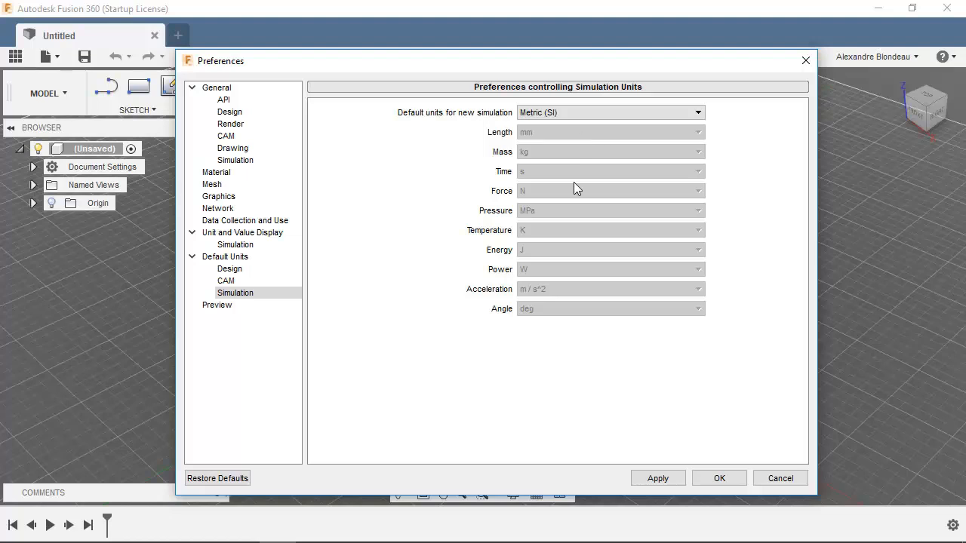
left_click(587, 113)
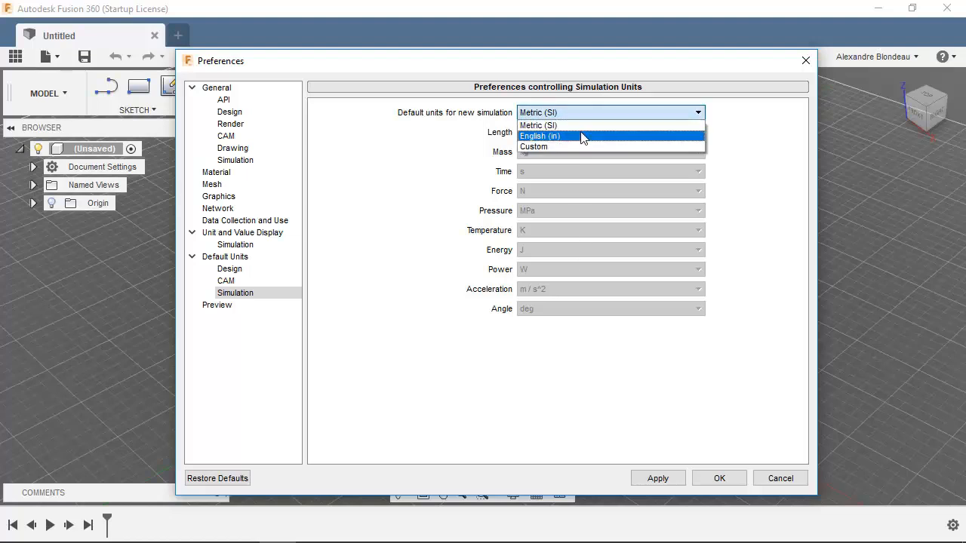
left_click(581, 136)
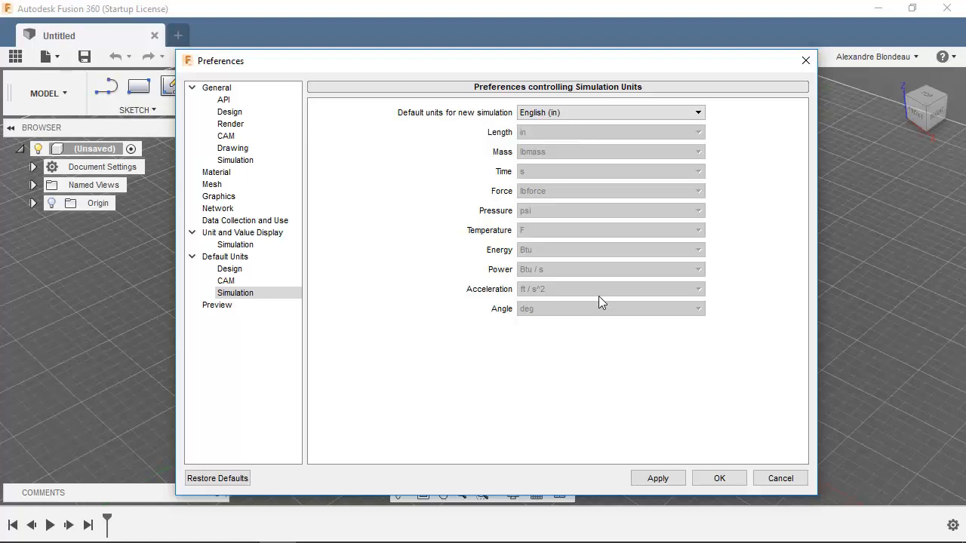
left_click(626, 115)
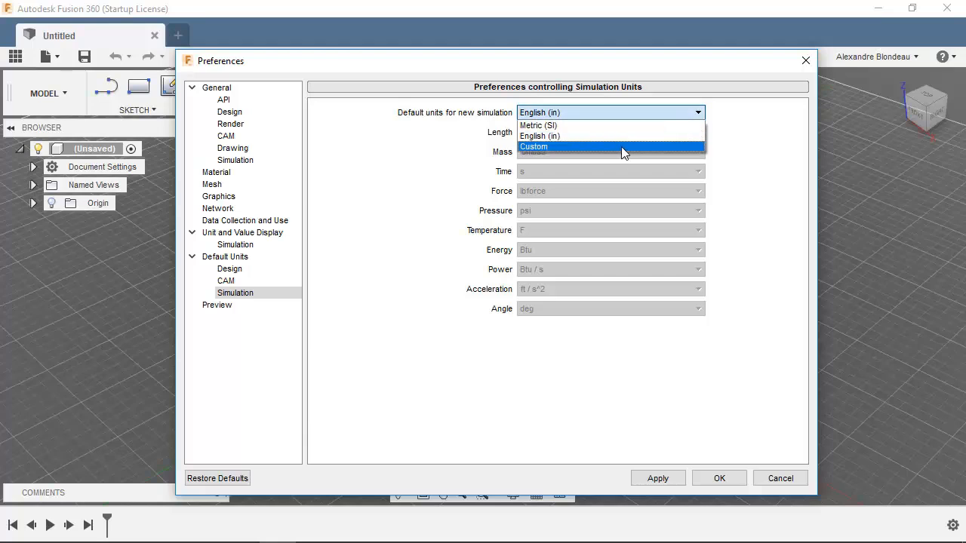
left_click(621, 147)
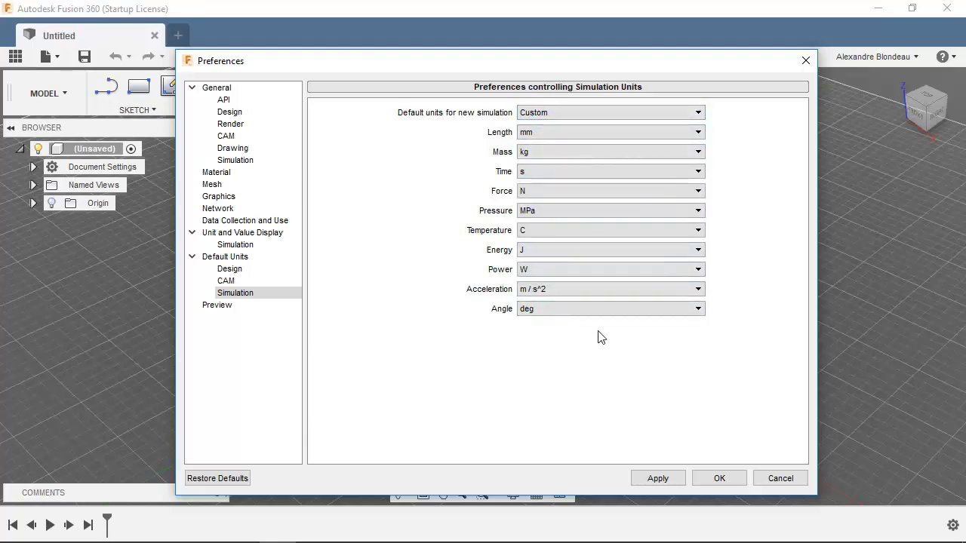
View the Preview functionality options, apply and accept the preferences, and close the untitled document.
left_click(229, 305)
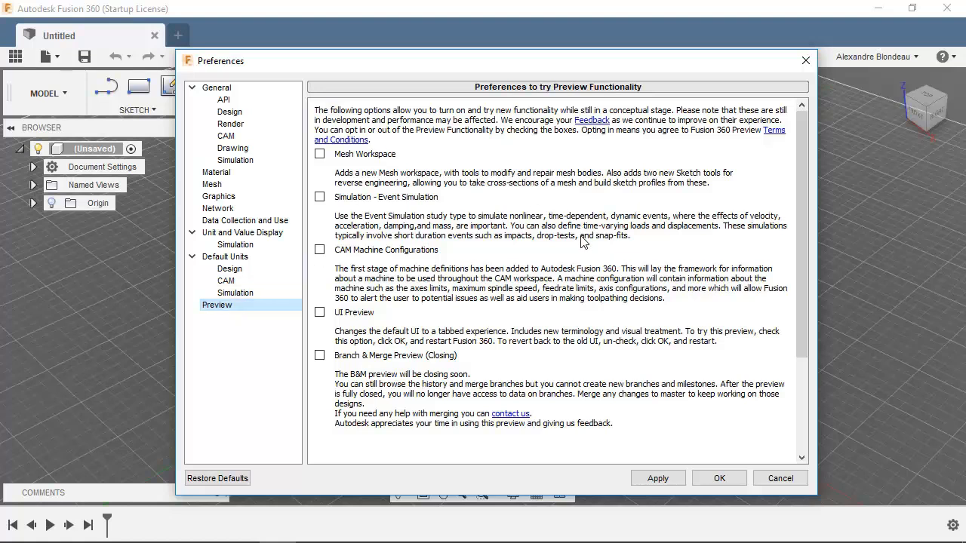
left_click(665, 480)
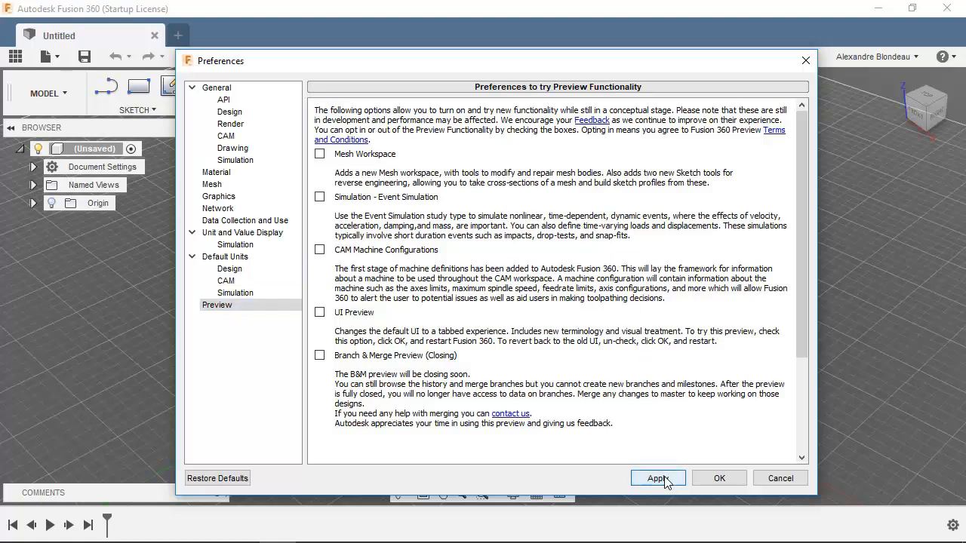
left_click(719, 479)
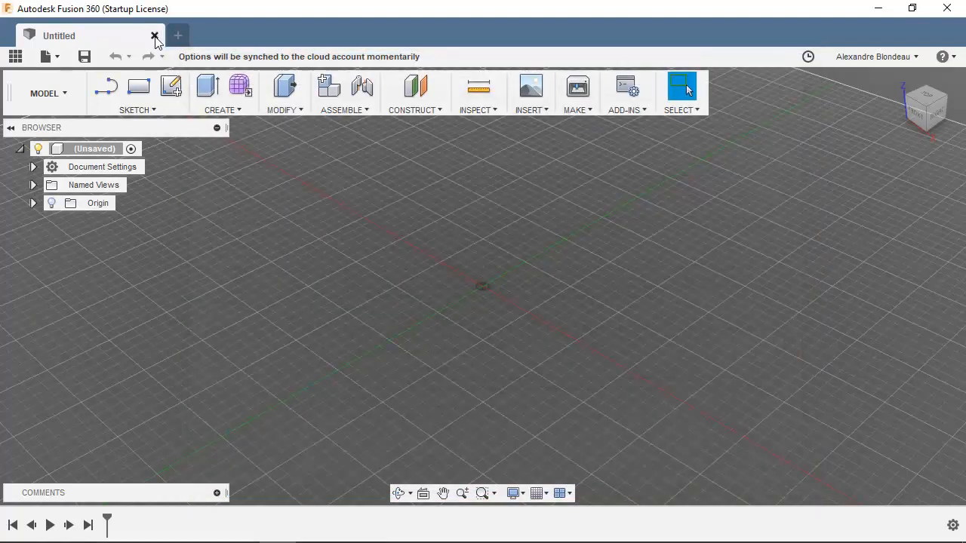
left_click(155, 36)
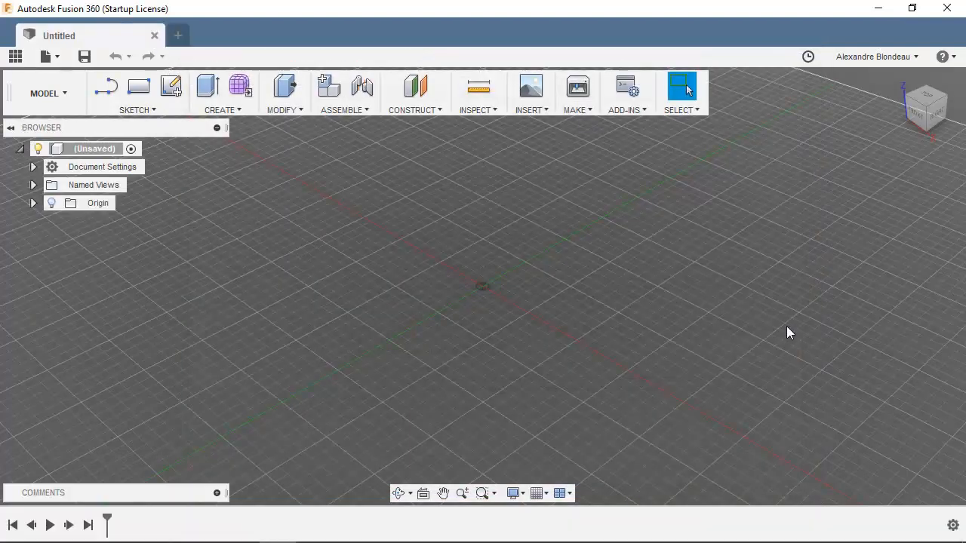